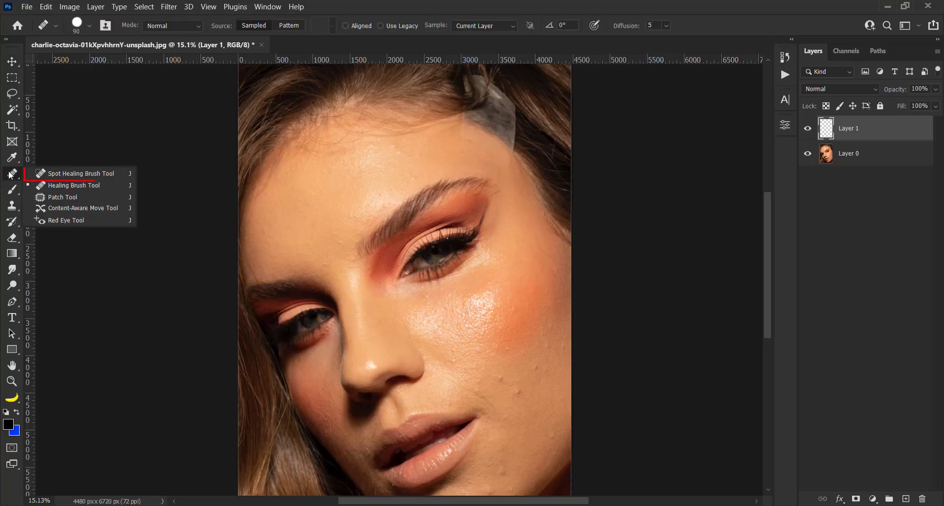
Choose the Spot Healing Brush at size 100 and heal blemishes on the forehead and the right-hand cheek below the eye
{"action": "left_click", "coordinate": [91, 173]}
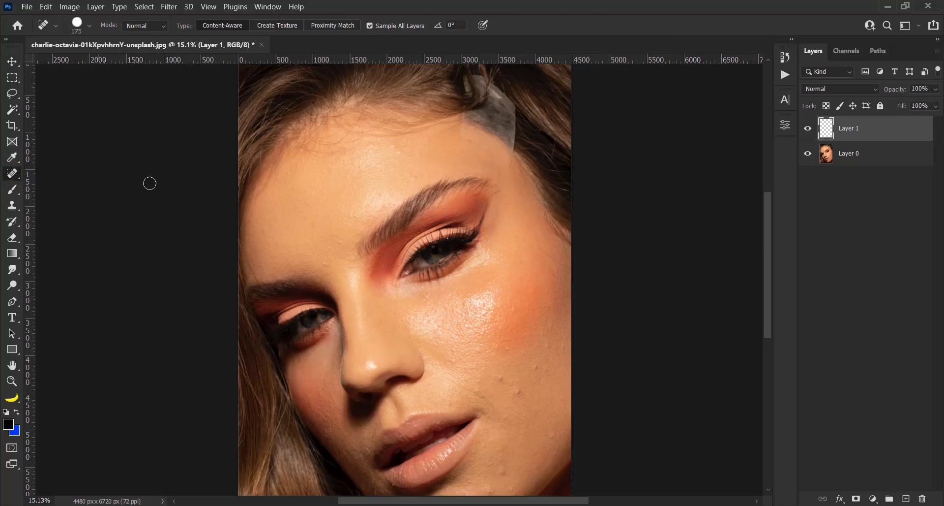
{"action": "key", "text": "bracketleft"}
{"action": "key", "text": "bracketleft"}
{"action": "key", "text": "bracketleft"}
{"action": "scroll", "coordinate": [369, 161], "scroll_direction": "up", "scroll_amount": 1}
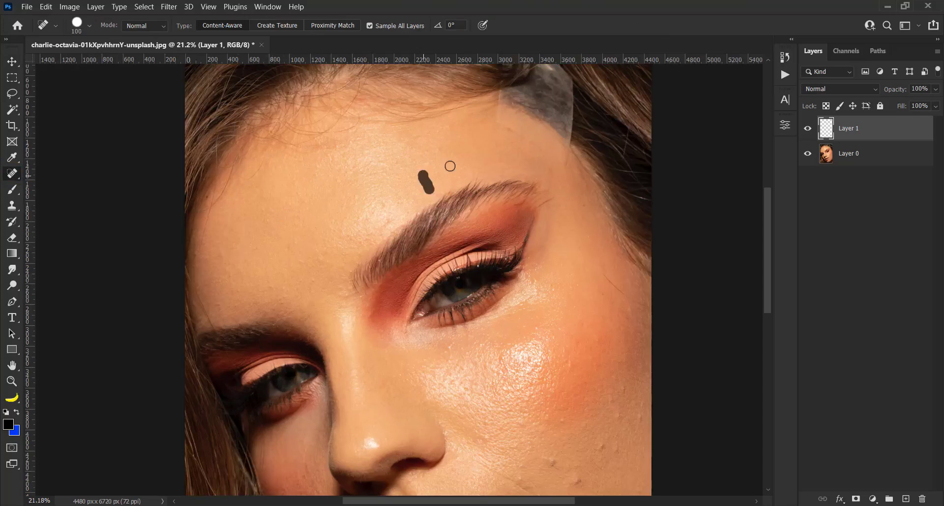
{"action": "mouse_move", "coordinate": [350, 130]}
{"action": "left_mouse_down"}
{"action": "mouse_move", "coordinate": [418, 136]}
{"action": "mouse_move", "coordinate": [333, 154]}
{"action": "left_mouse_up"}
{"action": "left_click_drag", "start_coordinate": [436, 149], "coordinate": [376, 175]}
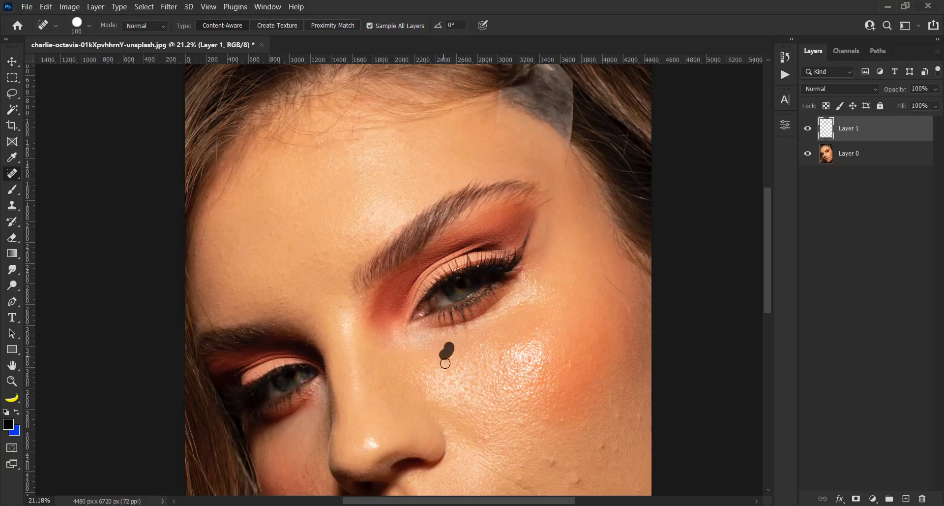
{"action": "left_click_drag", "start_coordinate": [601, 272], "coordinate": [652, 310]}
Heal the individual small bumps on the upper and outer part of the right-hand cheek
{"action": "scroll", "coordinate": [640, 305], "scroll_direction": "down", "scroll_amount": 5}
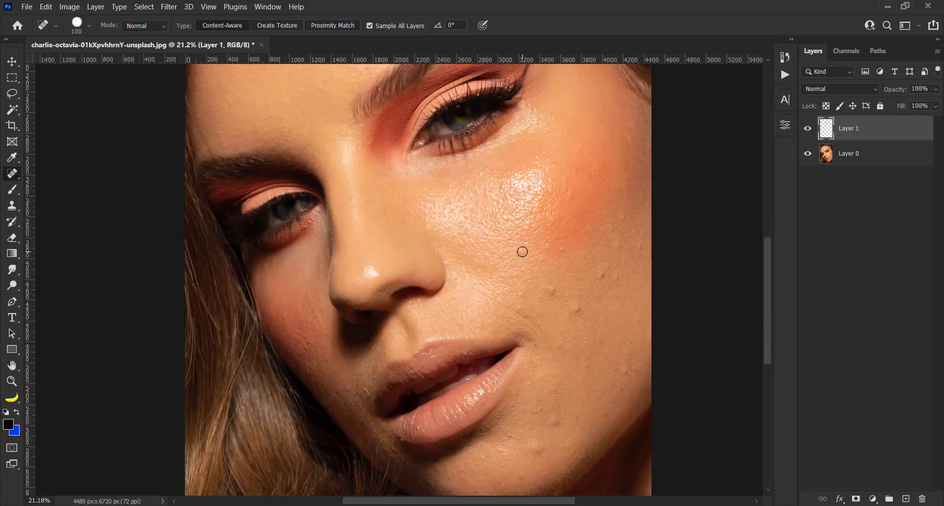
{"action": "left_click", "coordinate": [632, 139]}
{"action": "left_click", "coordinate": [639, 246]}
{"action": "left_click", "coordinate": [610, 227]}
{"action": "left_click", "coordinate": [602, 275]}
{"action": "left_click", "coordinate": [562, 248]}
{"action": "left_click", "coordinate": [553, 290]}
Enlarge the healing brush and remove the larger bumps on the lower right-hand cheek and jaw
{"action": "key", "text": "bracketright"}
{"action": "key", "text": "bracketright"}
{"action": "left_click", "coordinate": [577, 310]}
{"action": "left_click", "coordinate": [621, 380]}
{"action": "left_click", "coordinate": [553, 421]}
{"action": "left_click", "coordinate": [540, 448]}
{"action": "left_click", "coordinate": [562, 447]}
Reduce the healing brush to size 90 and clear the remaining spots beside the mouth and on the chin
{"action": "key", "text": "bracketleft"}
{"action": "key", "text": "bracketleft"}
{"action": "key", "text": "bracketleft"}
{"action": "left_click", "coordinate": [558, 345]}
{"action": "left_click", "coordinate": [508, 432]}
{"action": "scroll", "coordinate": [767, 351], "scroll_direction": "down", "scroll_amount": 4}
{"action": "scroll", "coordinate": [519, 360], "scroll_direction": "up", "scroll_amount": 2}
{"action": "left_click", "coordinate": [498, 358]}
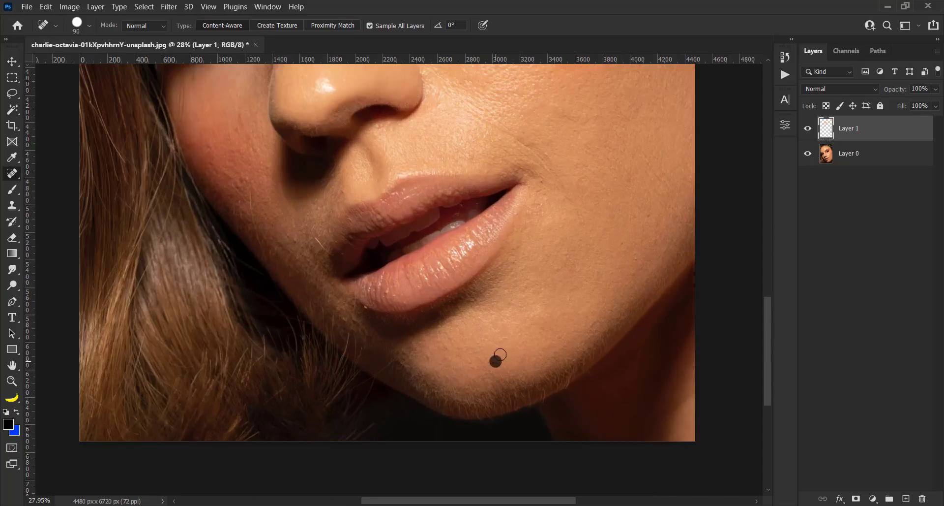
{"action": "left_click", "coordinate": [541, 219]}
Shrink the healing brush and heal the small marks on the skin between the nostril and the mouth's right-hand corner
{"action": "scroll", "coordinate": [539, 381], "scroll_direction": "up", "scroll_amount": 5}
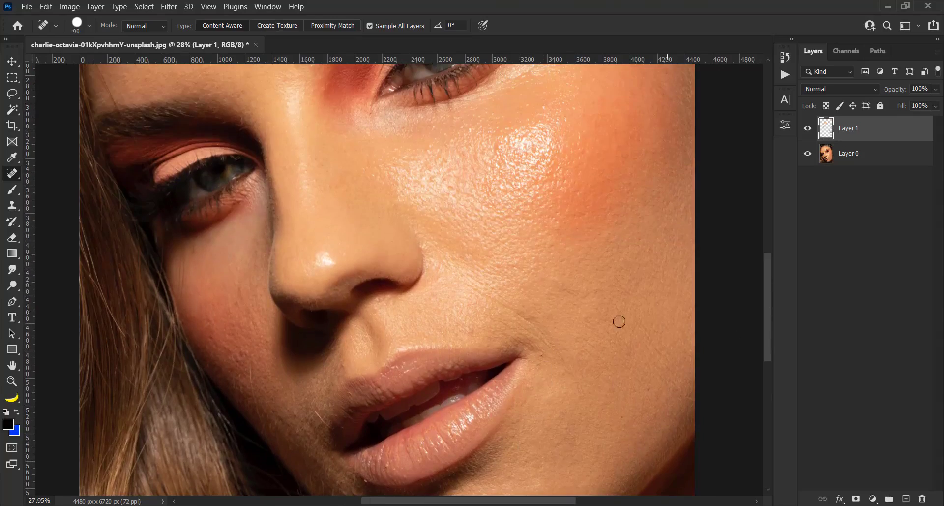
{"action": "scroll", "coordinate": [566, 313], "scroll_direction": "up", "scroll_amount": 3}
{"action": "key", "text": "bracketleft"}
{"action": "key", "text": "bracketleft"}
{"action": "key", "text": "bracketleft"}
{"action": "key", "text": "bracketleft"}
{"action": "key", "text": "bracketleft"}
{"action": "left_click", "coordinate": [522, 375]}
{"action": "left_click_drag", "start_coordinate": [414, 336], "coordinate": [428, 328]}
{"action": "left_click_drag", "start_coordinate": [419, 318], "coordinate": [457, 332]}
Set the healing brush to size 10 and smooth the fine lines above the upper lip near its right-hand corner
{"action": "scroll", "coordinate": [464, 326], "scroll_direction": "up", "scroll_amount": 4}
{"action": "key", "text": "bracketleft"}
{"action": "key", "text": "bracketleft"}
{"action": "key", "text": "bracketleft"}
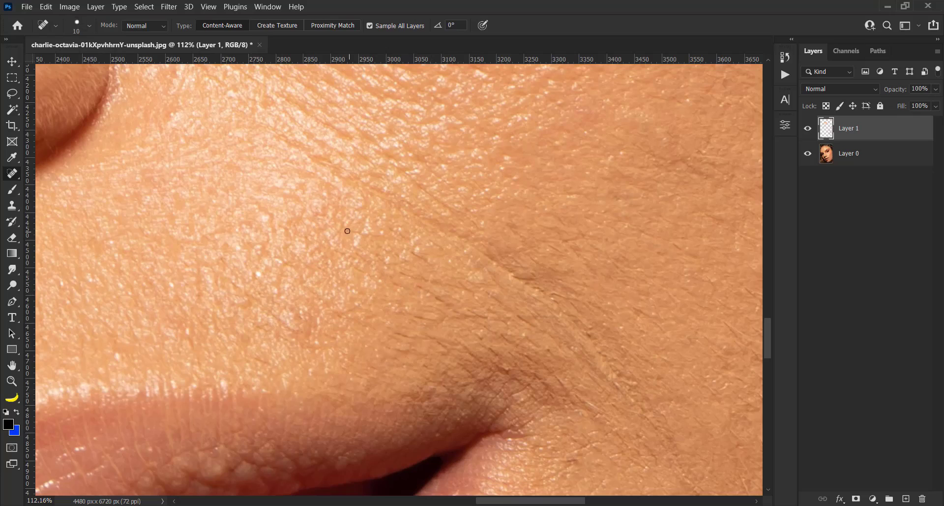
{"action": "left_click_drag", "start_coordinate": [399, 270], "coordinate": [455, 287]}
{"action": "mouse_move", "coordinate": [355, 267]}
{"action": "left_mouse_down"}
{"action": "mouse_move", "coordinate": [376, 276]}
{"action": "mouse_move", "coordinate": [366, 305]}
{"action": "left_mouse_up"}
{"action": "left_click_drag", "start_coordinate": [437, 298], "coordinate": [452, 304]}
{"action": "left_click_drag", "start_coordinate": [413, 316], "coordinate": [439, 321]}
{"action": "left_click_drag", "start_coordinate": [388, 335], "coordinate": [416, 341]}
{"action": "left_click_drag", "start_coordinate": [398, 352], "coordinate": [407, 352]}
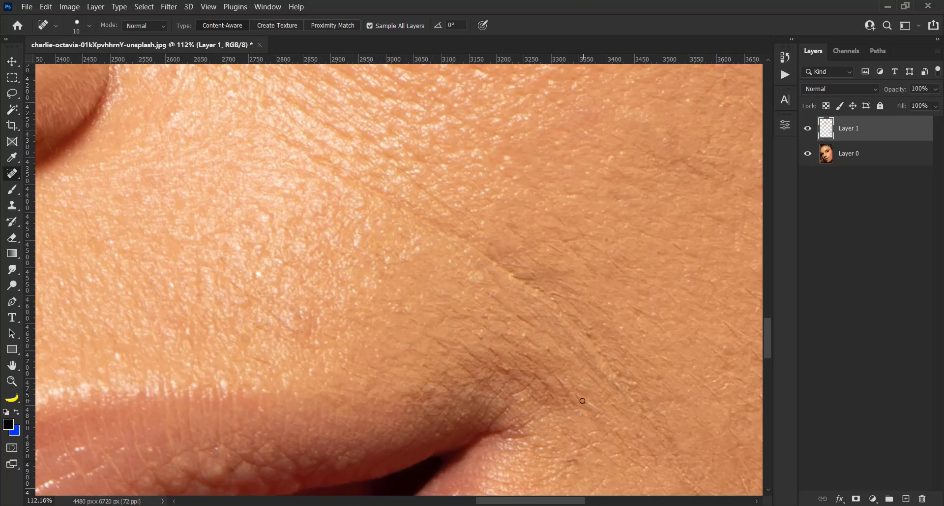
Heal the skin creases running past the right-hand corner of the mouth
{"action": "left_click_drag", "start_coordinate": [515, 278], "coordinate": [535, 279]}
{"action": "left_click_drag", "start_coordinate": [489, 290], "coordinate": [533, 325]}
{"action": "left_click_drag", "start_coordinate": [437, 338], "coordinate": [480, 378]}
{"action": "left_click_drag", "start_coordinate": [588, 372], "coordinate": [612, 394]}
{"action": "mouse_move", "coordinate": [437, 341]}
{"action": "left_mouse_down"}
{"action": "mouse_move", "coordinate": [458, 361]}
{"action": "mouse_move", "coordinate": [514, 380]}
{"action": "left_mouse_up"}
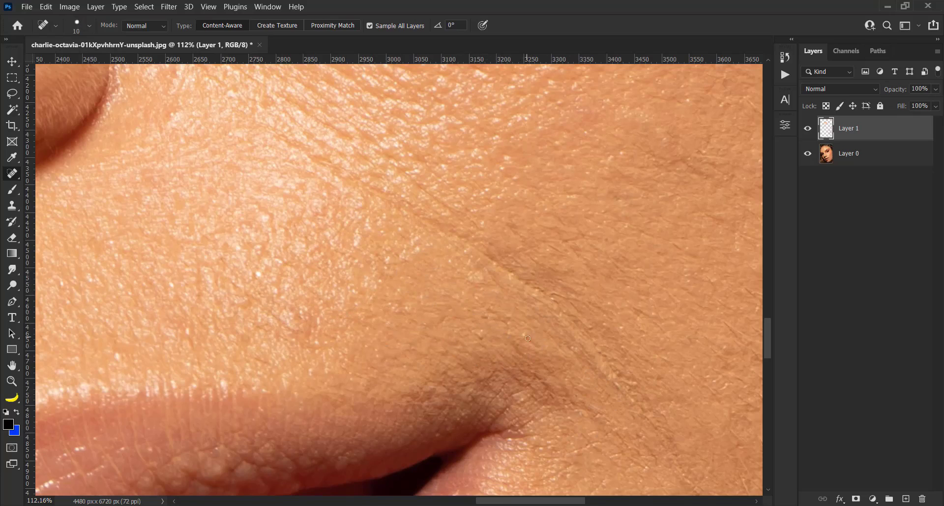
Heal the stray hairs beside the mouth's left-hand corner and the long hair on the adjacent cheek
{"action": "scroll", "coordinate": [521, 261], "scroll_direction": "down", "scroll_amount": 6}
{"action": "left_click_drag", "start_coordinate": [518, 344], "coordinate": [764, 315]}
{"action": "scroll", "coordinate": [409, 373], "scroll_direction": "up", "scroll_amount": 3}
{"action": "left_click_drag", "start_coordinate": [408, 374], "coordinate": [378, 296]}
{"action": "left_click_drag", "start_coordinate": [379, 295], "coordinate": [428, 343]}
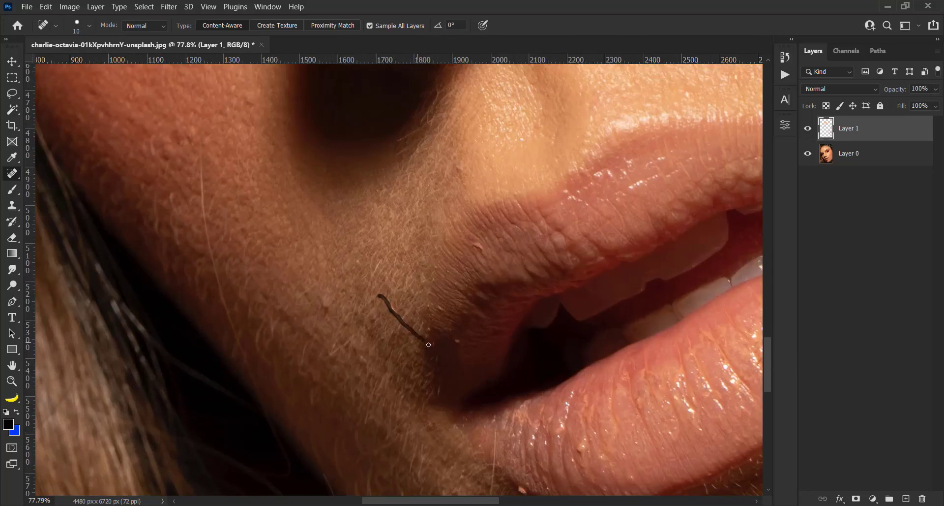
{"action": "key", "text": "]"}
{"action": "mouse_move", "coordinate": [200, 145]}
{"action": "left_mouse_down"}
{"action": "mouse_move", "coordinate": [221, 291]}
{"action": "mouse_move", "coordinate": [261, 397]}
{"action": "left_mouse_up"}
Heal the stray hair crossing the lower lip and the spots on and below that lip
{"action": "left_click_drag", "start_coordinate": [769, 341], "coordinate": [769, 369]}
{"action": "mouse_move", "coordinate": [496, 201]}
{"action": "left_mouse_down"}
{"action": "mouse_move", "coordinate": [492, 260]}
{"action": "mouse_move", "coordinate": [452, 387]}
{"action": "left_mouse_up"}
{"action": "left_click_drag", "start_coordinate": [530, 273], "coordinate": [465, 327]}
{"action": "left_click", "coordinate": [522, 261]}
{"action": "left_click", "coordinate": [582, 218]}
{"action": "left_click_drag", "start_coordinate": [646, 350], "coordinate": [547, 450]}
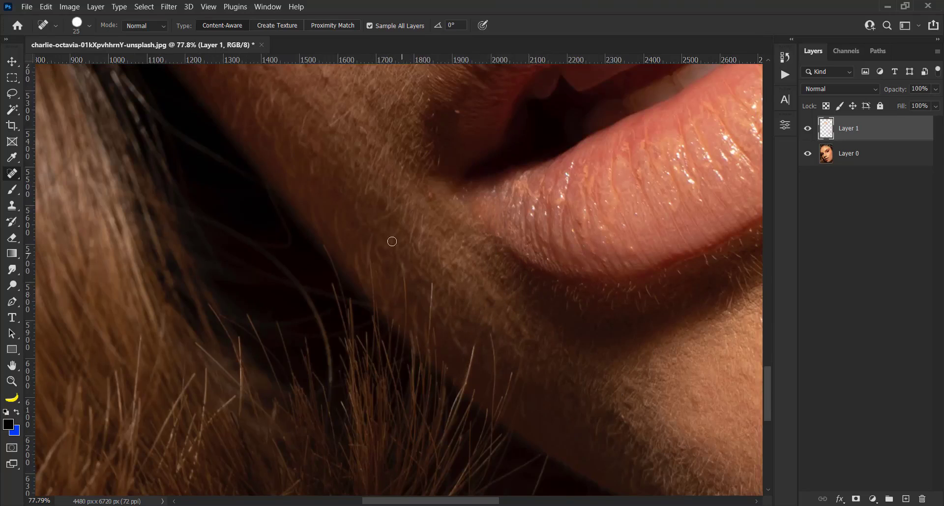
Set the healing brush to size 10 and remove the thin hairs on the shadowed jaw below the mouth corner
{"action": "key", "text": "["}
{"action": "scroll", "coordinate": [403, 276], "scroll_direction": "up", "scroll_amount": 3}
{"action": "left_click_drag", "start_coordinate": [404, 274], "coordinate": [406, 342]}
{"action": "left_click", "coordinate": [480, 245]}
{"action": "left_click_drag", "start_coordinate": [449, 289], "coordinate": [440, 359]}
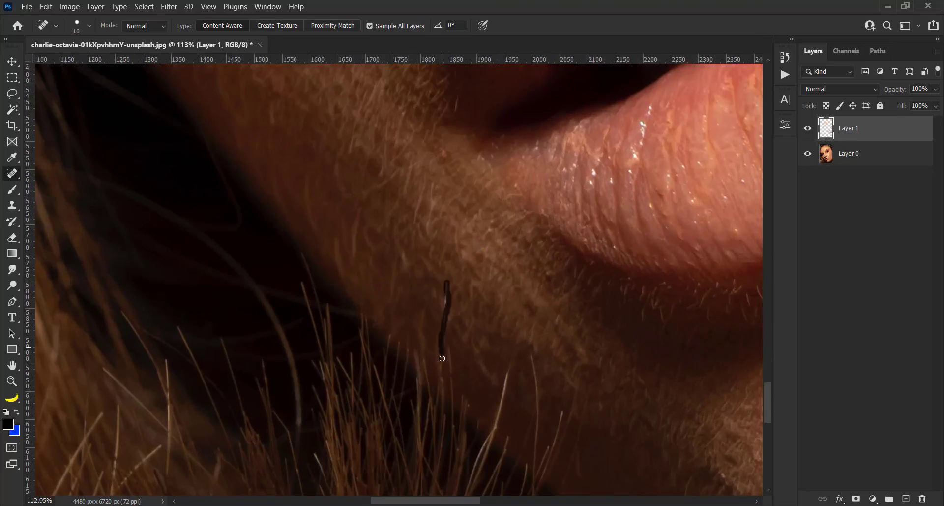
Heal the hair tips that overlap the dark edge of the jaw
{"action": "left_click_drag", "start_coordinate": [528, 353], "coordinate": [534, 474]}
{"action": "mouse_move", "coordinate": [535, 410]}
{"action": "left_mouse_down"}
{"action": "mouse_move", "coordinate": [520, 456]}
{"action": "mouse_move", "coordinate": [563, 411]}
{"action": "left_mouse_up"}
{"action": "key", "text": "]"}
{"action": "left_click_drag", "start_coordinate": [508, 369], "coordinate": [494, 435]}
{"action": "mouse_move", "coordinate": [454, 352]}
{"action": "left_mouse_down"}
{"action": "mouse_move", "coordinate": [451, 370]}
{"action": "mouse_move", "coordinate": [426, 382]}
{"action": "left_mouse_up"}
Remove the stray hairs below the lower lip and along the lower jawline with the size 10 healing brush
{"action": "left_click_drag", "start_coordinate": [769, 393], "coordinate": [772, 407]}
{"action": "key", "text": "["}
{"action": "left_click_drag", "start_coordinate": [580, 218], "coordinate": [572, 261]}
{"action": "mouse_move", "coordinate": [752, 236]}
{"action": "left_mouse_down"}
{"action": "mouse_move", "coordinate": [684, 316]}
{"action": "mouse_move", "coordinate": [613, 370]}
{"action": "left_mouse_up"}
{"action": "left_click_drag", "start_coordinate": [570, 310], "coordinate": [561, 336]}
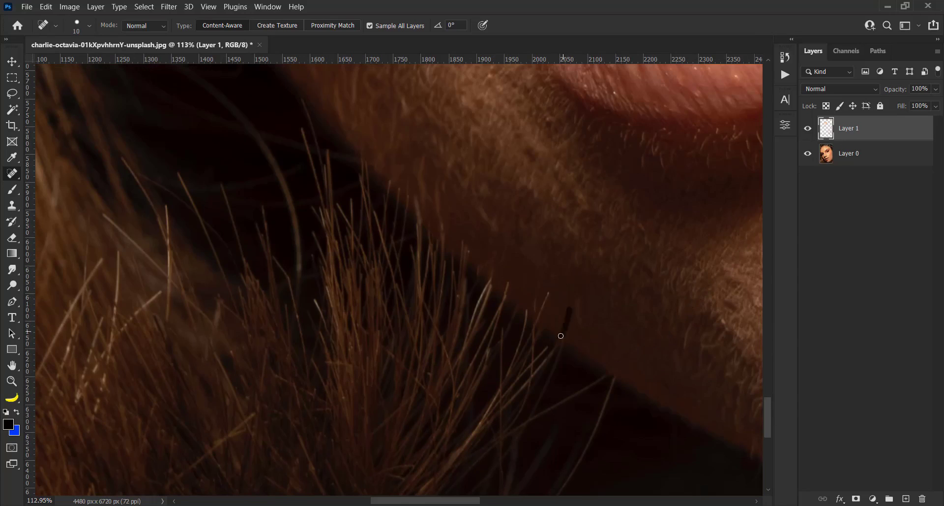
{"action": "left_click_drag", "start_coordinate": [549, 292], "coordinate": [537, 322]}
Heal the stray hairs around the outer side of the left-hand eye with a size 15 brush
{"action": "left_click_drag", "start_coordinate": [768, 406], "coordinate": [770, 324]}
{"action": "scroll", "coordinate": [368, 206], "scroll_direction": "down", "scroll_amount": 3}
{"action": "key", "text": "]"}
{"action": "key", "text": "]"}
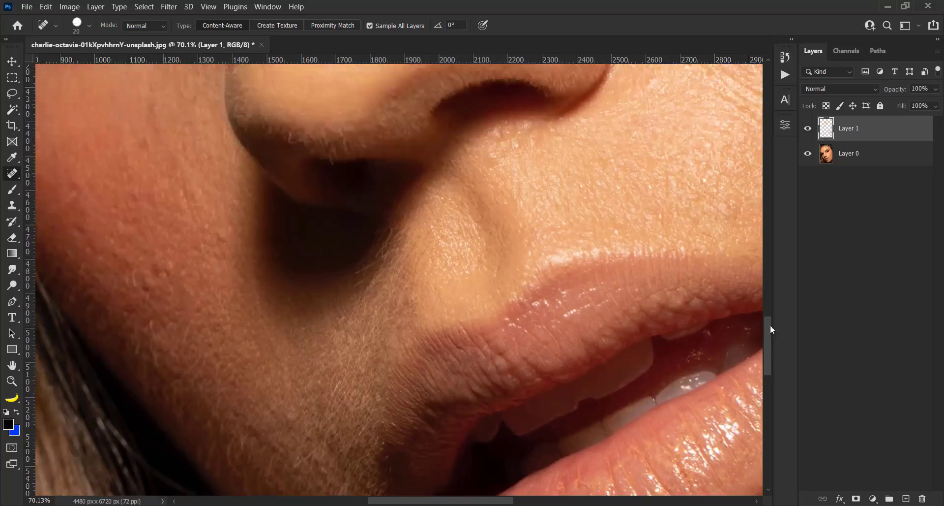
{"action": "scroll", "coordinate": [762, 318], "scroll_direction": "down", "scroll_amount": 4}
{"action": "scroll", "coordinate": [531, 174], "scroll_direction": "up", "scroll_amount": 5}
{"action": "key", "text": "["}
{"action": "key", "text": "["}
{"action": "mouse_move", "coordinate": [297, 81]}
{"action": "left_mouse_down"}
{"action": "mouse_move", "coordinate": [336, 147]}
{"action": "mouse_move", "coordinate": [401, 307]}
{"action": "mouse_move", "coordinate": [408, 365]}
{"action": "left_mouse_up"}
{"action": "left_click_drag", "start_coordinate": [272, 70], "coordinate": [303, 139]}
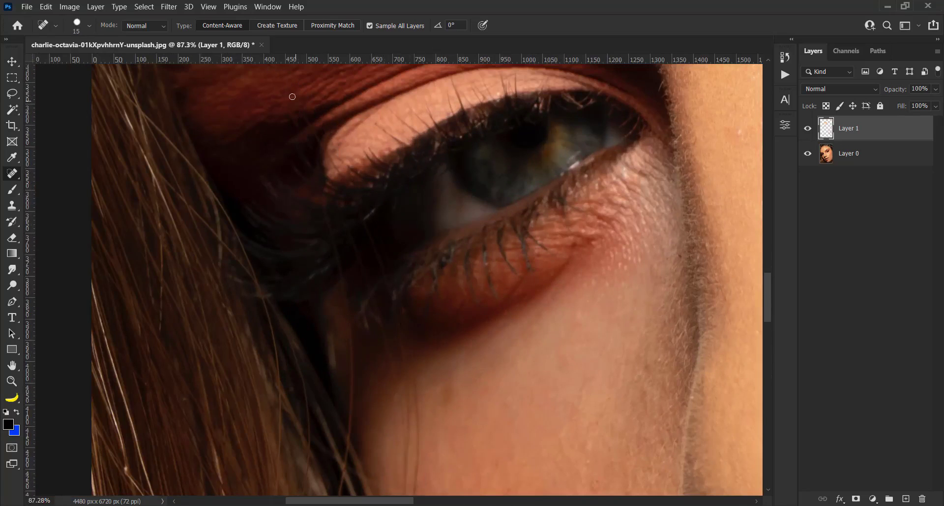
{"action": "left_click_drag", "start_coordinate": [292, 97], "coordinate": [352, 185]}
Remove the loose hairs lying over the left-hand cheek below the eye
{"action": "mouse_move", "coordinate": [388, 277]}
{"action": "left_mouse_down"}
{"action": "mouse_move", "coordinate": [400, 345]}
{"action": "mouse_move", "coordinate": [396, 381]}
{"action": "left_mouse_up"}
{"action": "left_click_drag", "start_coordinate": [322, 190], "coordinate": [351, 399]}
{"action": "left_click_drag", "start_coordinate": [401, 301], "coordinate": [417, 476]}
{"action": "left_click_drag", "start_coordinate": [397, 322], "coordinate": [399, 334]}
{"action": "left_click_drag", "start_coordinate": [768, 297], "coordinate": [768, 314]}
{"action": "mouse_move", "coordinate": [408, 315]}
{"action": "left_mouse_down"}
{"action": "mouse_move", "coordinate": [404, 358]}
{"action": "mouse_move", "coordinate": [415, 401]}
{"action": "left_mouse_up"}
{"action": "left_click_drag", "start_coordinate": [403, 318], "coordinate": [387, 406]}
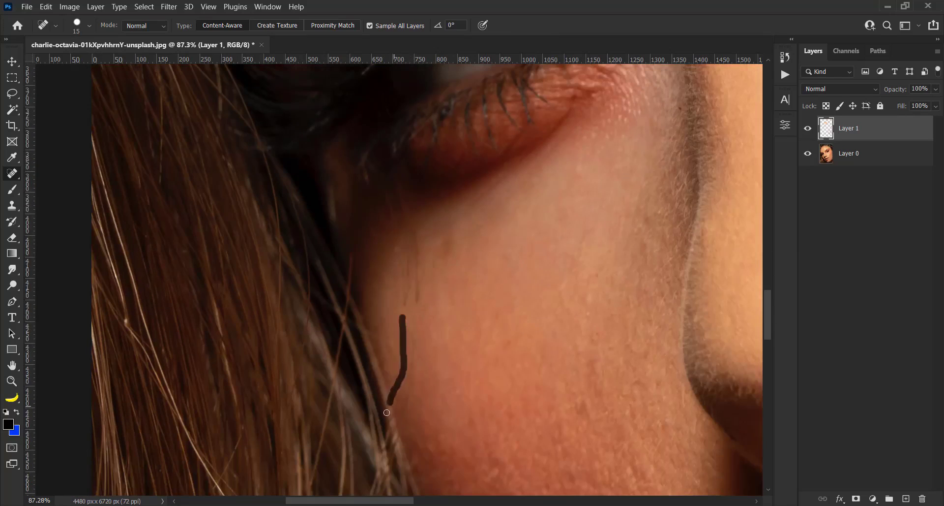
Enlarge the healing brush to size 20 and clean up the remaining hair traces under the left-hand eye
{"action": "key", "text": "]"}
{"action": "mouse_move", "coordinate": [418, 300]}
{"action": "left_mouse_down"}
{"action": "mouse_move", "coordinate": [418, 268]}
{"action": "mouse_move", "coordinate": [407, 278]}
{"action": "left_mouse_up"}
{"action": "left_click_drag", "start_coordinate": [414, 237], "coordinate": [400, 182]}
{"action": "mouse_move", "coordinate": [404, 201]}
{"action": "left_mouse_down"}
{"action": "mouse_move", "coordinate": [402, 191]}
{"action": "mouse_move", "coordinate": [387, 212]}
{"action": "left_mouse_up"}
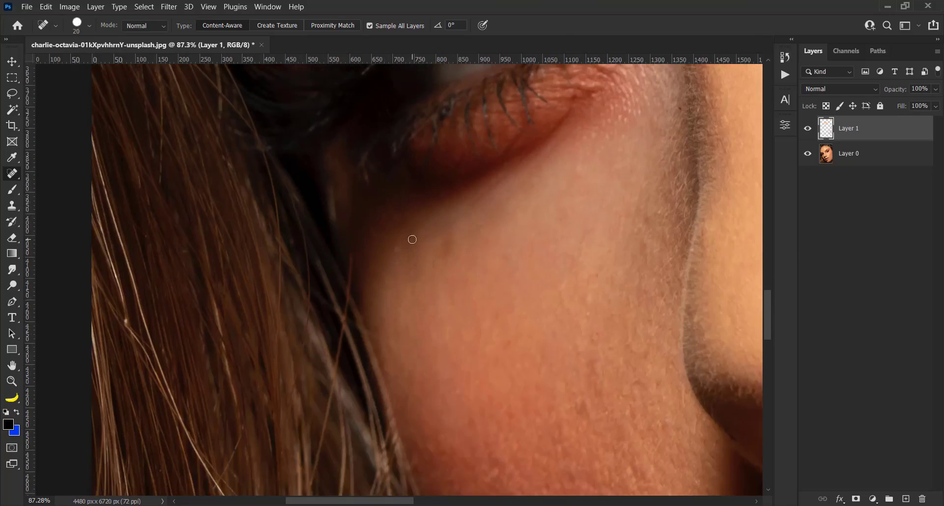
Set the healing brush to size 35 and heal a small mark on the forehead above the left-hand eyebrow
{"action": "scroll", "coordinate": [610, 245], "scroll_direction": "down", "scroll_amount": 5}
{"action": "left_click_drag", "start_coordinate": [769, 277], "coordinate": [770, 214]}
{"action": "key", "text": "]"}
{"action": "key", "text": "]"}
{"action": "key", "text": "]"}
{"action": "left_click_drag", "start_coordinate": [558, 274], "coordinate": [563, 274]}
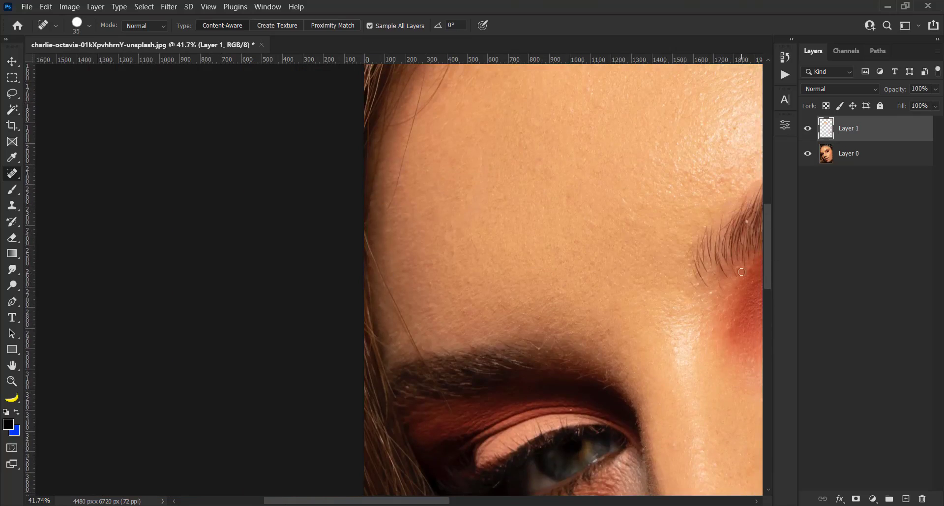
Heal the remaining spots across the forehead and around the inner end of the right-hand eyebrow
{"action": "left_click_drag", "start_coordinate": [439, 501], "coordinate": [480, 500]}
{"action": "scroll", "coordinate": [634, 102], "scroll_direction": "up", "scroll_amount": 3}
{"action": "left_click", "coordinate": [637, 103]}
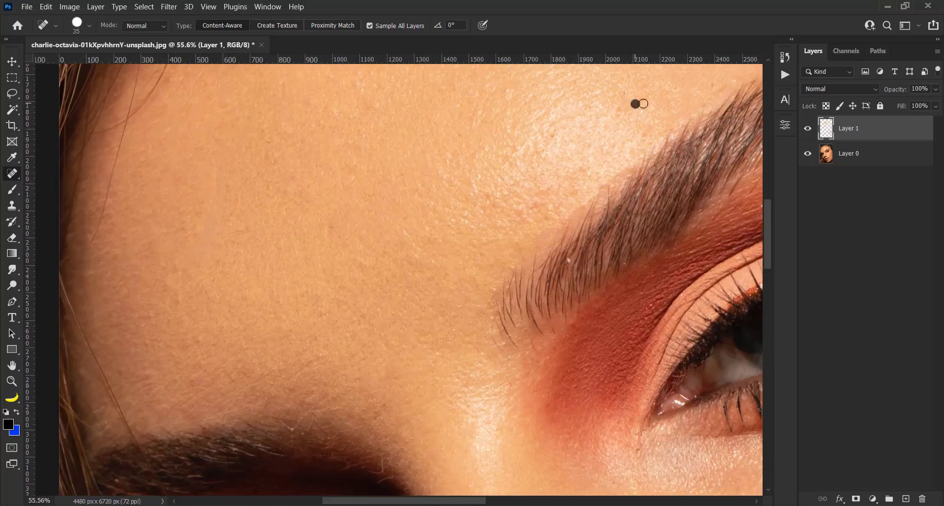
{"action": "left_click_drag", "start_coordinate": [769, 256], "coordinate": [770, 217]}
{"action": "left_click_drag", "start_coordinate": [621, 194], "coordinate": [642, 203]}
{"action": "left_click", "coordinate": [509, 356]}
{"action": "left_click_drag", "start_coordinate": [412, 260], "coordinate": [429, 267]}
{"action": "scroll", "coordinate": [633, 253], "scroll_direction": "down", "scroll_amount": 6}
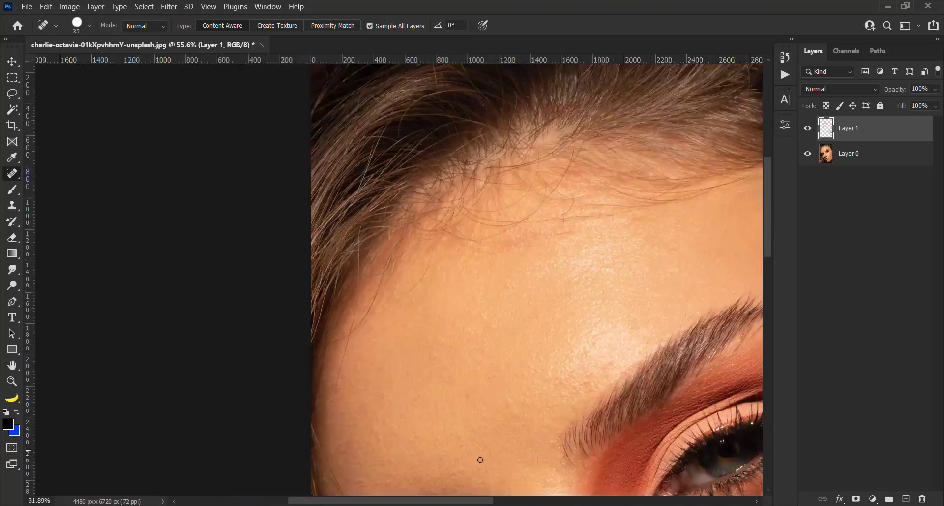
{"action": "left_click_drag", "start_coordinate": [480, 500], "coordinate": [543, 500]}
{"action": "scroll", "coordinate": [581, 123], "scroll_direction": "up", "scroll_amount": 4}
{"action": "left_click_drag", "start_coordinate": [482, 286], "coordinate": [624, 378]}
Set the healing brush to size 9 and remove the stray hairs beyond the right-hand eyebrow's tail
{"action": "scroll", "coordinate": [591, 325], "scroll_direction": "down", "scroll_amount": 4}
{"action": "left_click_drag", "start_coordinate": [769, 234], "coordinate": [774, 294]}
{"action": "scroll", "coordinate": [584, 221], "scroll_direction": "up", "scroll_amount": 7}
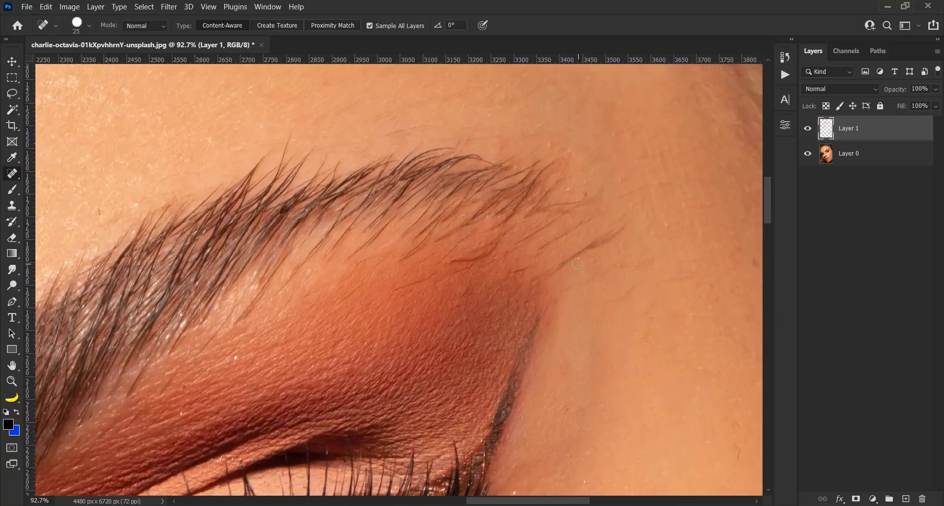
{"action": "key", "text": "["}
{"action": "key", "text": "["}
{"action": "key", "text": "["}
{"action": "key", "text": "["}
{"action": "key", "text": "["}
{"action": "key", "text": "["}
{"action": "left_click_drag", "start_coordinate": [534, 279], "coordinate": [620, 224]}
{"action": "mouse_move", "coordinate": [616, 169]}
{"action": "left_mouse_down"}
{"action": "mouse_move", "coordinate": [516, 247]}
{"action": "mouse_move", "coordinate": [527, 269]}
{"action": "left_mouse_up"}
{"action": "left_click_drag", "start_coordinate": [539, 250], "coordinate": [606, 236]}
Heal the stray brow hairs on the eyelid beneath the right-hand eyebrow's tail
{"action": "scroll", "coordinate": [676, 274], "scroll_direction": "down", "scroll_amount": 4}
{"action": "scroll", "coordinate": [612, 241], "scroll_direction": "up", "scroll_amount": 3}
{"action": "left_click_drag", "start_coordinate": [536, 289], "coordinate": [565, 284]}
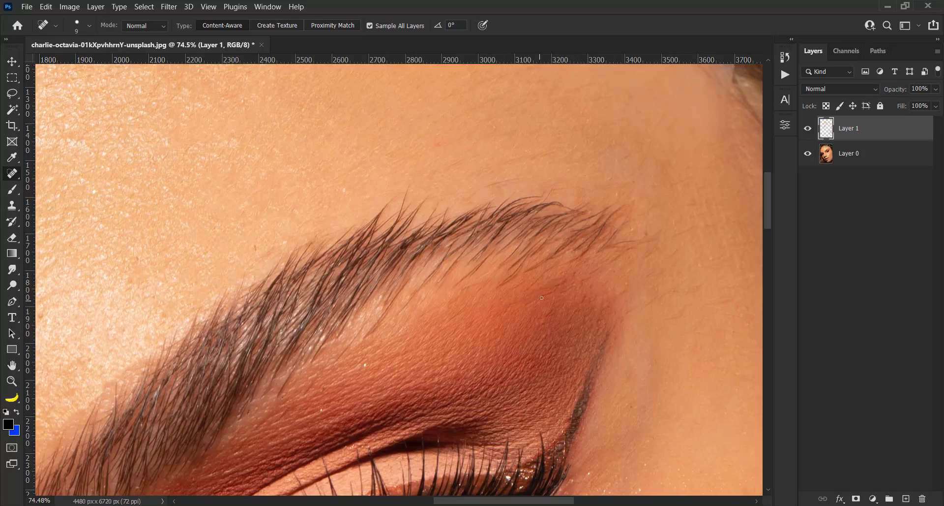
Enlarge the healing brush to size 60 and heal the uneven shiny skin on the right-hand cheek below the eye
{"action": "scroll", "coordinate": [698, 286], "scroll_direction": "down", "scroll_amount": 7}
{"action": "scroll", "coordinate": [541, 274], "scroll_direction": "up", "scroll_amount": 2}
{"action": "mouse_move", "coordinate": [693, 323]}
{"action": "left_mouse_down"}
{"action": "mouse_move", "coordinate": [542, 274]}
{"action": "mouse_move", "coordinate": [566, 245]}
{"action": "left_mouse_up"}
{"action": "key", "text": "]"}
{"action": "key", "text": "]"}
{"action": "key", "text": "]"}
{"action": "key", "text": "]"}
{"action": "key", "text": "]"}
{"action": "key", "text": "]"}
{"action": "key", "text": "]"}
{"action": "key", "text": "]"}
{"action": "key", "text": "]"}
{"action": "key", "text": "]"}
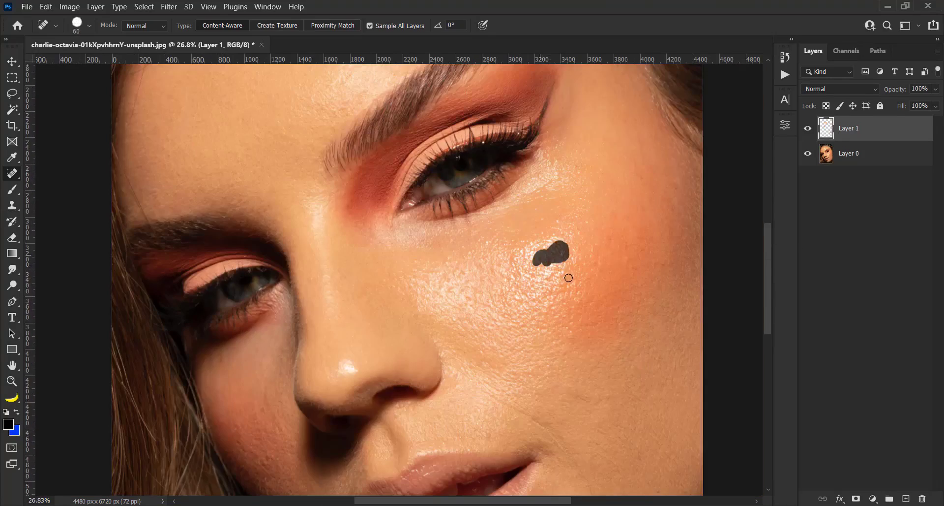
Merge the healing layer into the photo layer and duplicate the merged layer
{"action": "scroll", "coordinate": [600, 277], "scroll_direction": "down", "scroll_amount": 3}
{"action": "scroll", "coordinate": [684, 324], "scroll_direction": "down", "scroll_amount": 1}
{"action": "mouse_move", "coordinate": [765, 296]}
{"action": "left_mouse_down"}
{"action": "mouse_move", "coordinate": [768, 311]}
{"action": "mouse_move", "coordinate": [771, 297]}
{"action": "left_mouse_up"}
{"action": "scroll", "coordinate": [690, 316], "scroll_direction": "down", "scroll_amount": 1}
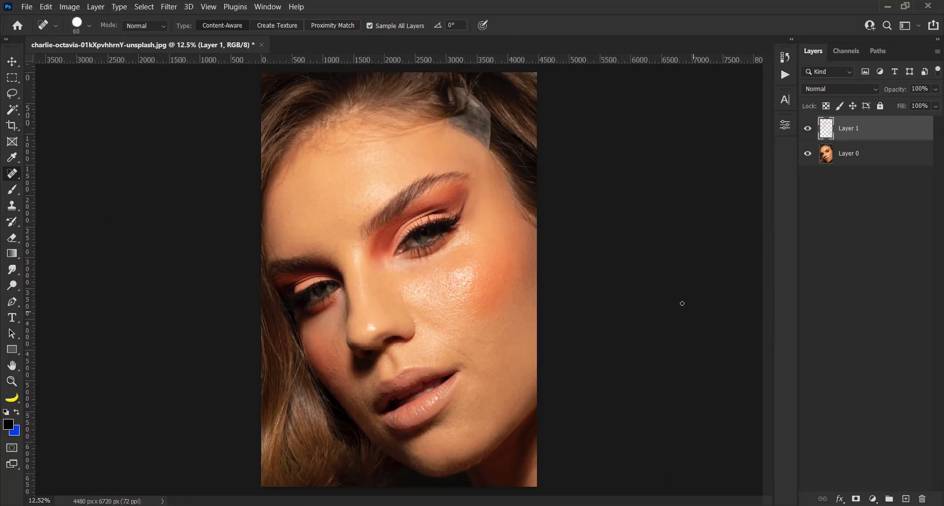
{"action": "key", "text": "ctrl+e"}
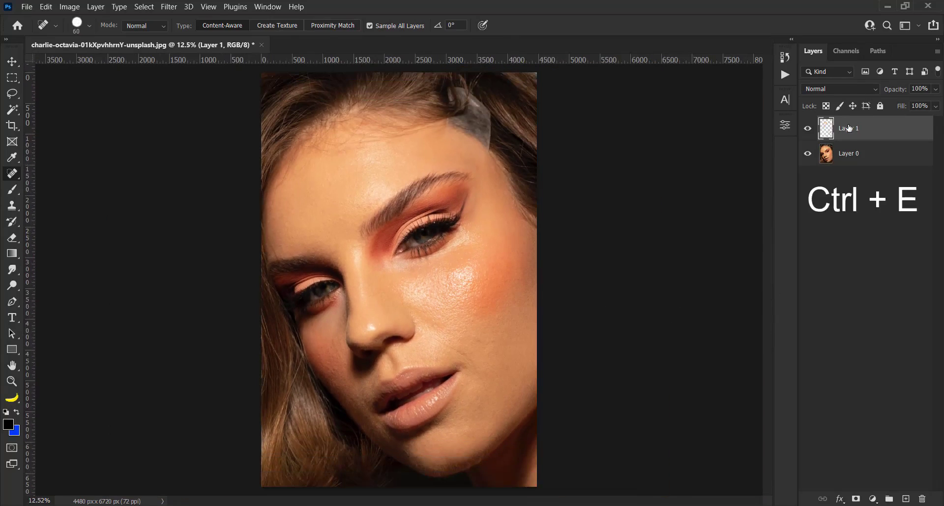
{"action": "key", "text": "ctrl+e"}
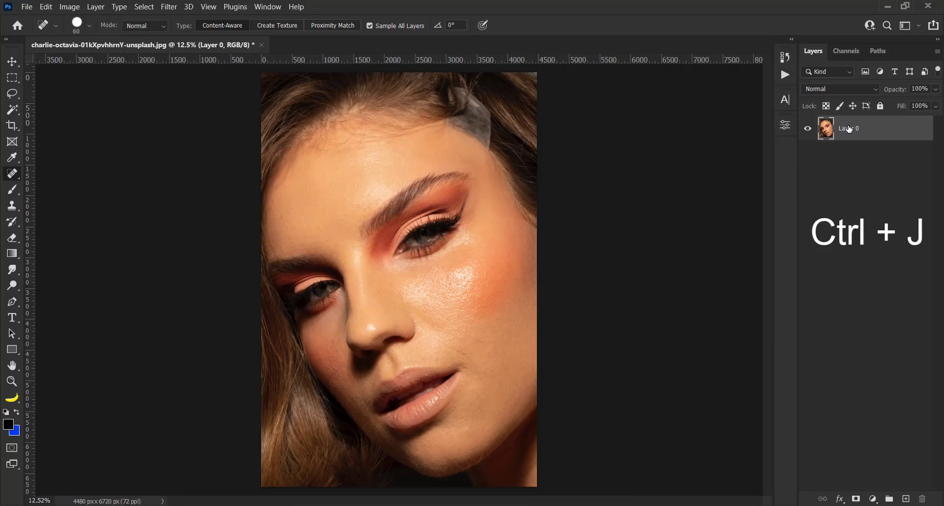
{"action": "key", "text": "ctrl+j"}
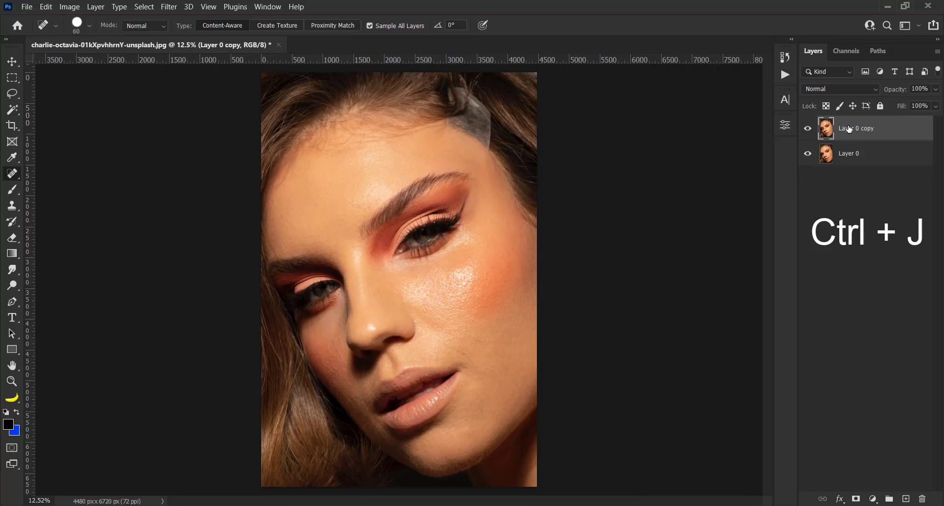
Duplicate the layer copy once more, naming the middle layer "low" and the uppermost layer "high"
{"action": "key", "text": "ctrl+j"}
{"action": "double_click", "coordinate": [847, 153]}
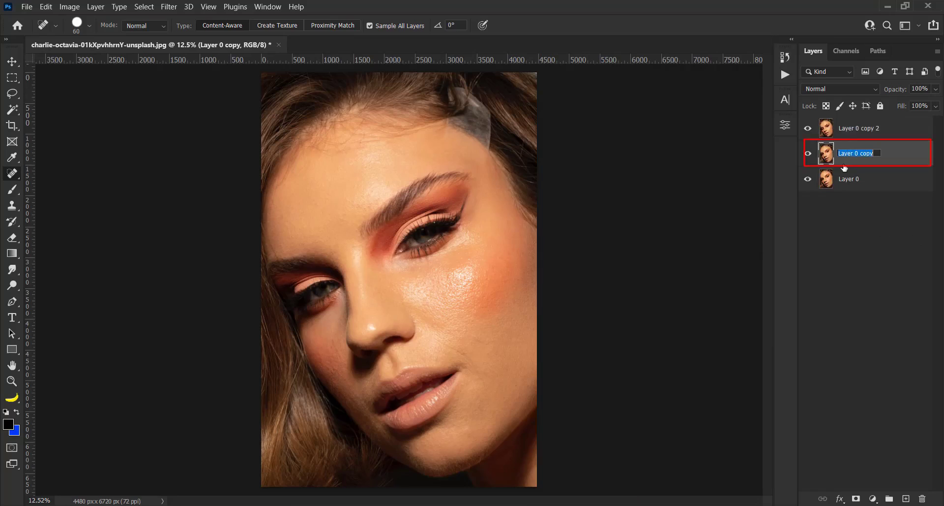
{"action": "key", "text": "BackSpace"}
{"action": "type", "text": "low"}
{"action": "key", "text": "Return"}
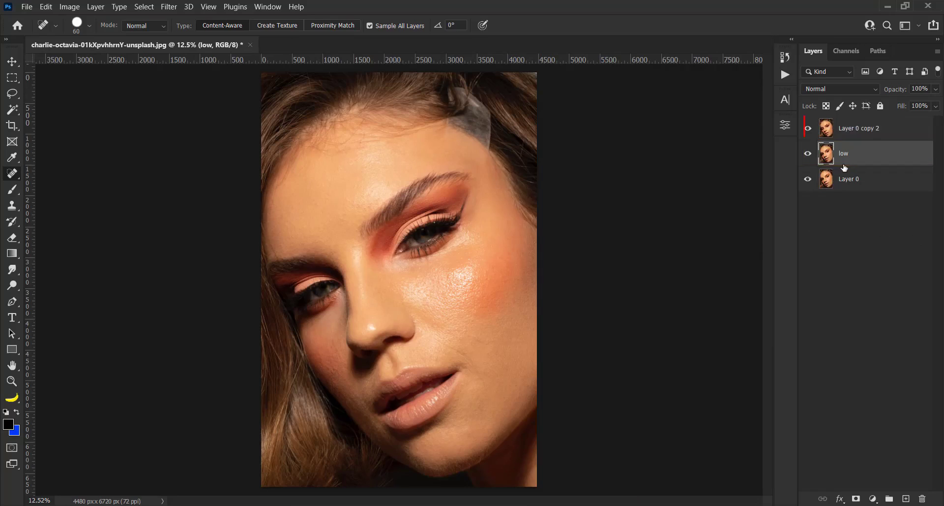
{"action": "double_click", "coordinate": [868, 129]}
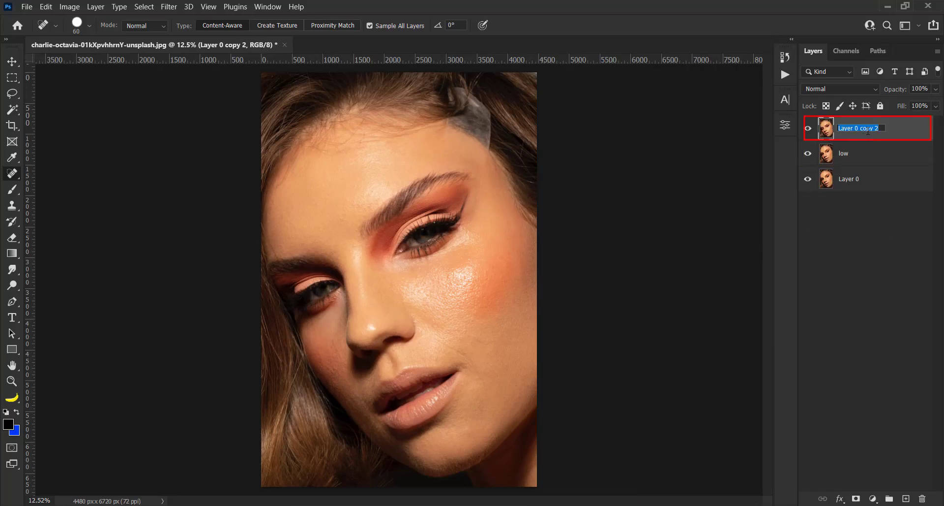
{"action": "type", "text": "high"}
{"action": "key", "text": "Return"}
Hide the high layer and make the low layer active
{"action": "left_click", "coordinate": [808, 130]}
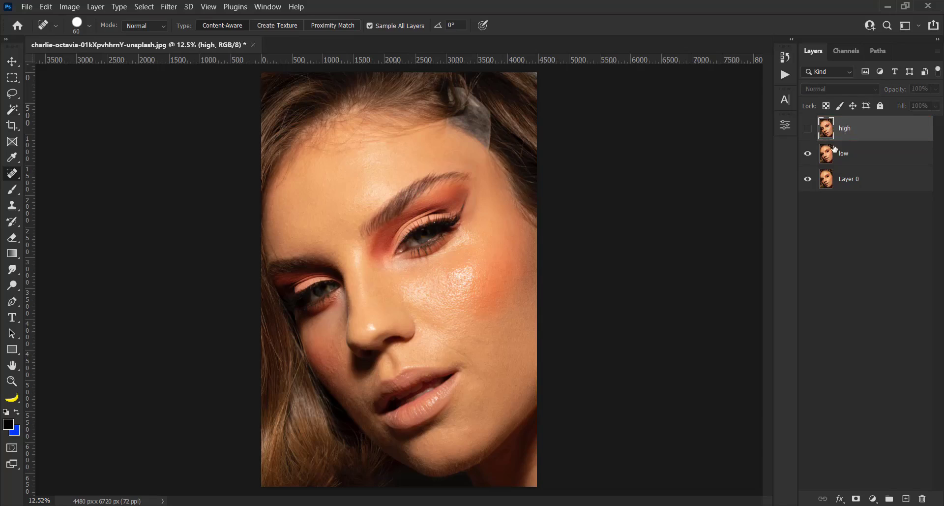
{"action": "double_click", "coordinate": [876, 154]}
{"action": "left_click", "coordinate": [895, 153]}
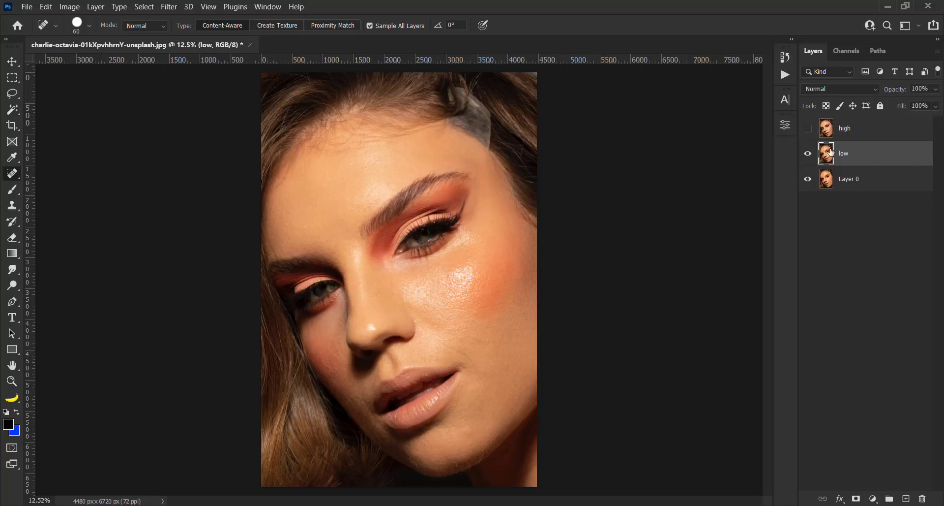
Apply a Gaussian Blur with a radius of 41.5 pixels to the low layer
{"action": "left_click", "coordinate": [169, 7]}
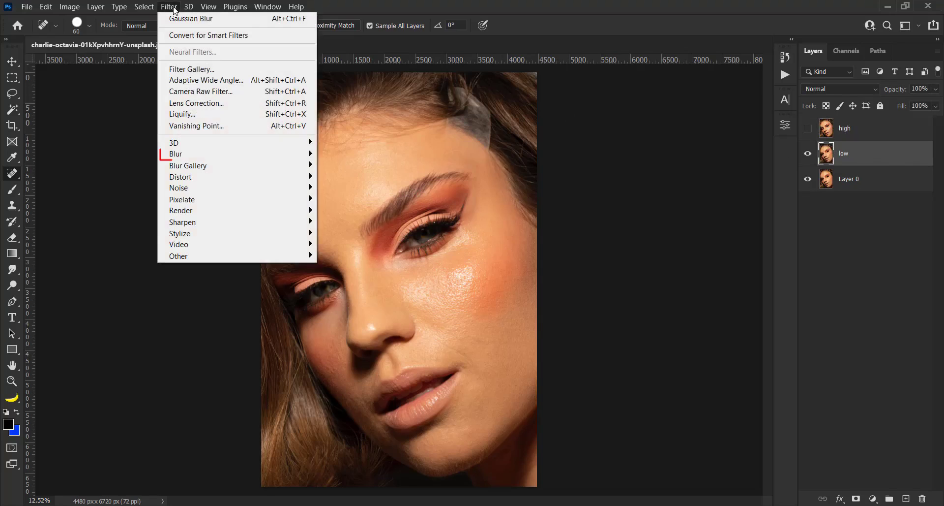
{"action": "mouse_move", "coordinate": [202, 153]}
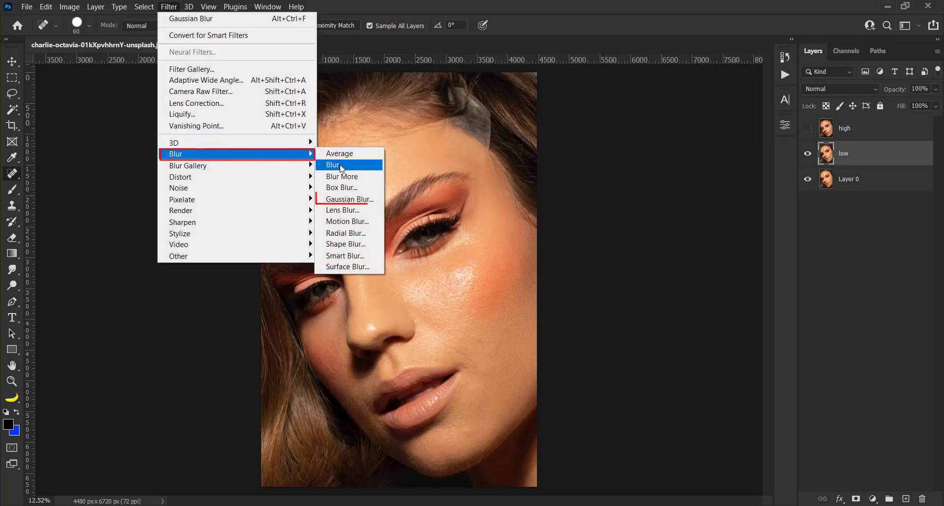
{"action": "left_click", "coordinate": [344, 199]}
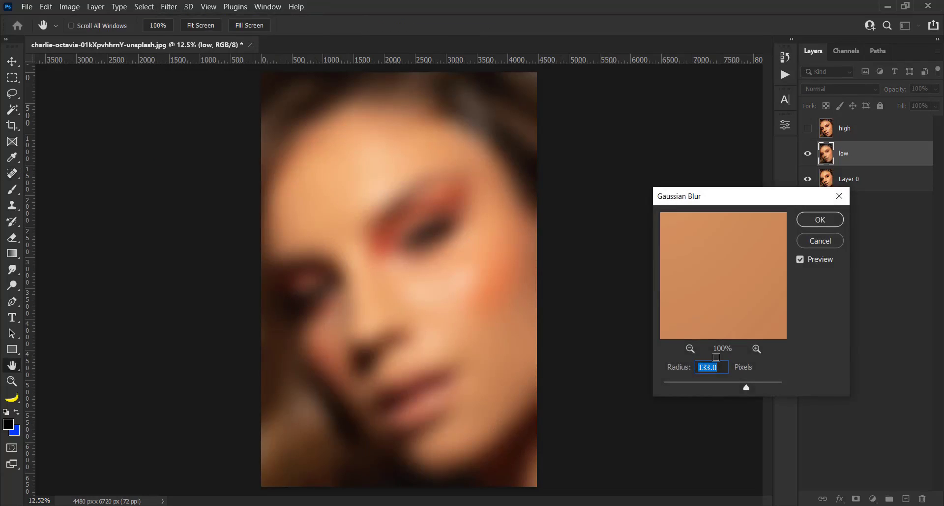
{"action": "left_click", "coordinate": [696, 351]}
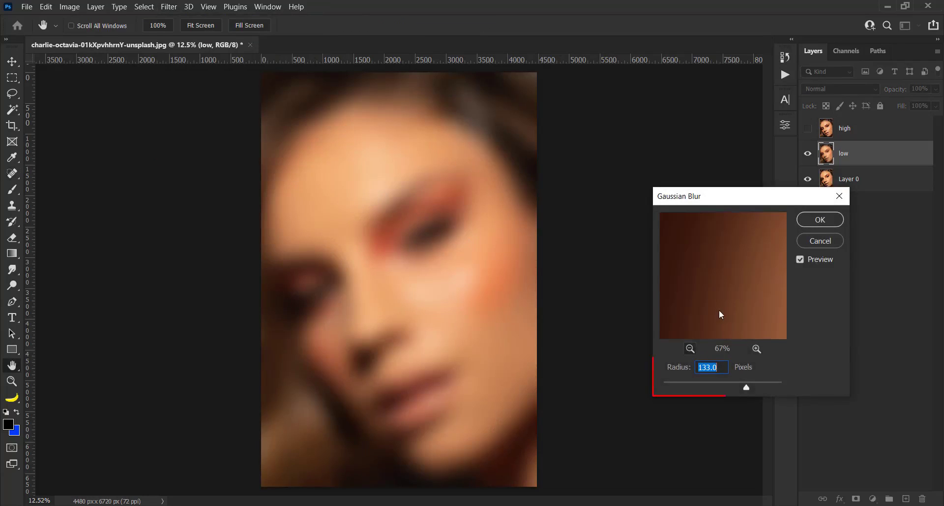
{"action": "left_click", "coordinate": [481, 289]}
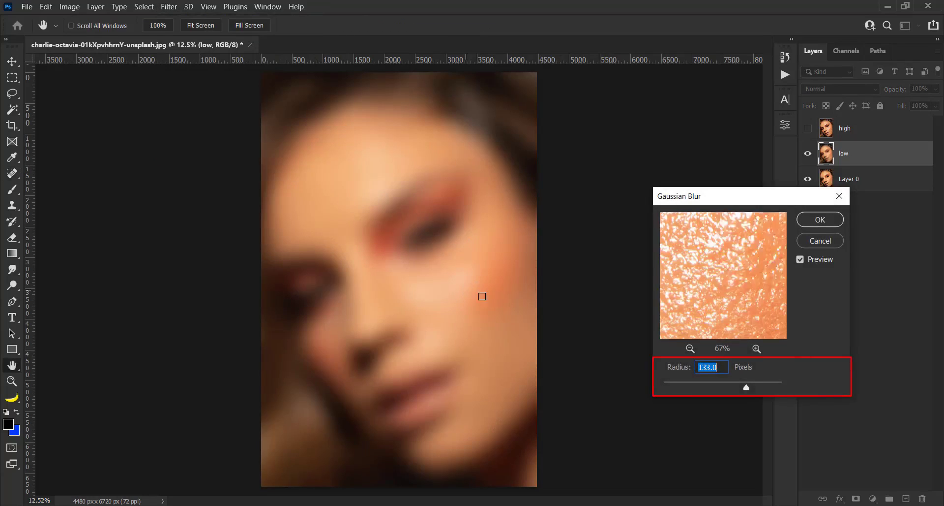
{"action": "left_click", "coordinate": [691, 349]}
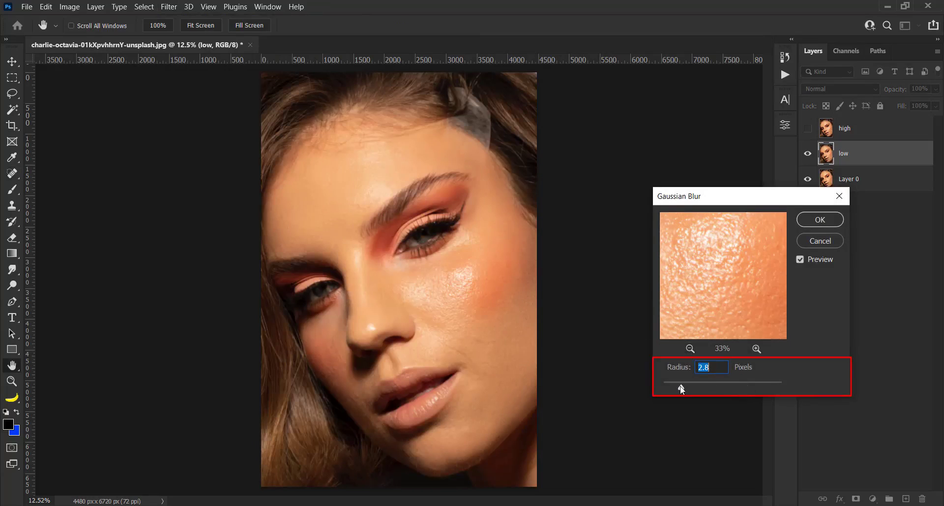
{"action": "left_click", "coordinate": [691, 348]}
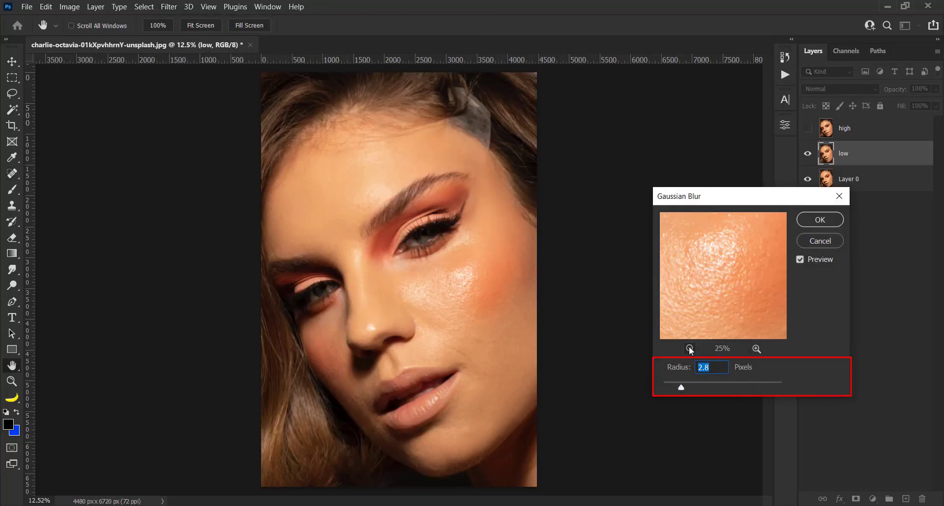
{"action": "left_click_drag", "start_coordinate": [682, 389], "coordinate": [719, 389]}
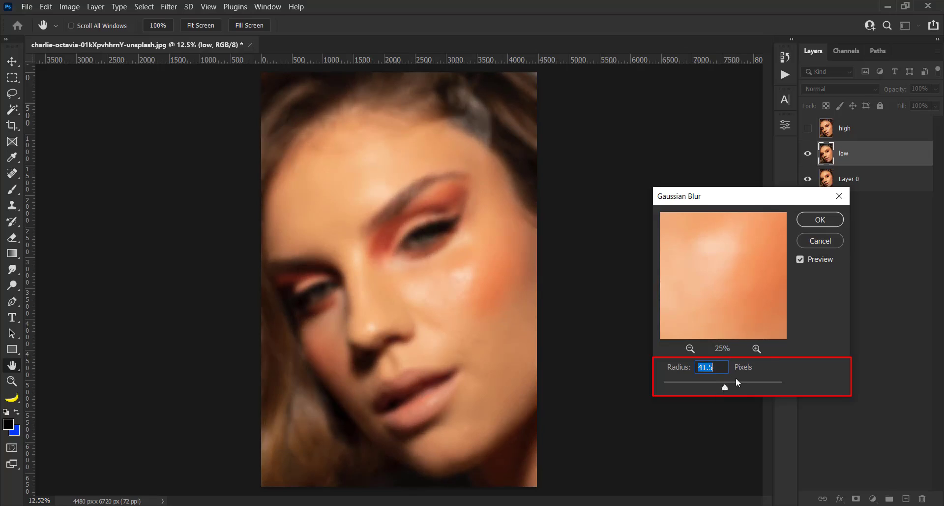
{"action": "left_click", "coordinate": [822, 221]}
{"action": "key", "text": "j"}
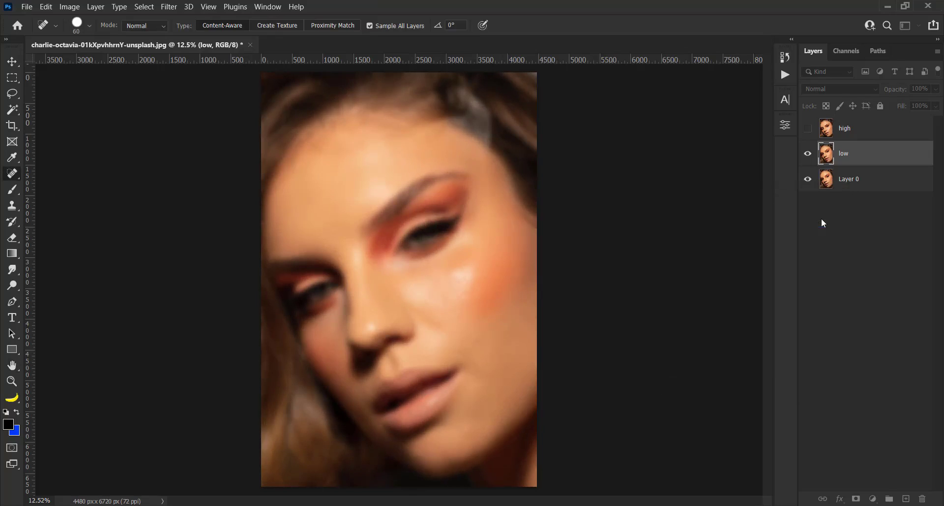
Show the high layer and use Apply Image on it with the low layer as source, Subtract blending, scale 2 and offset 128
{"action": "left_click", "coordinate": [808, 128]}
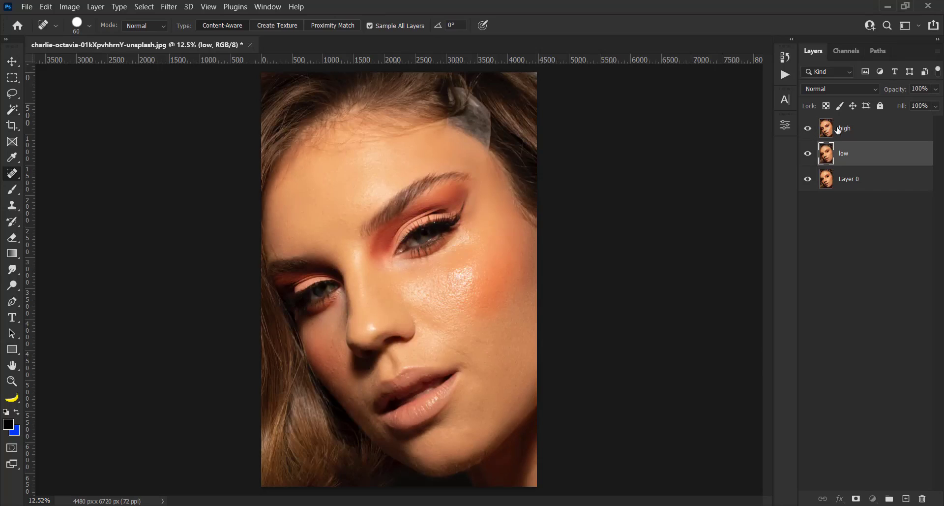
{"action": "left_click", "coordinate": [839, 129]}
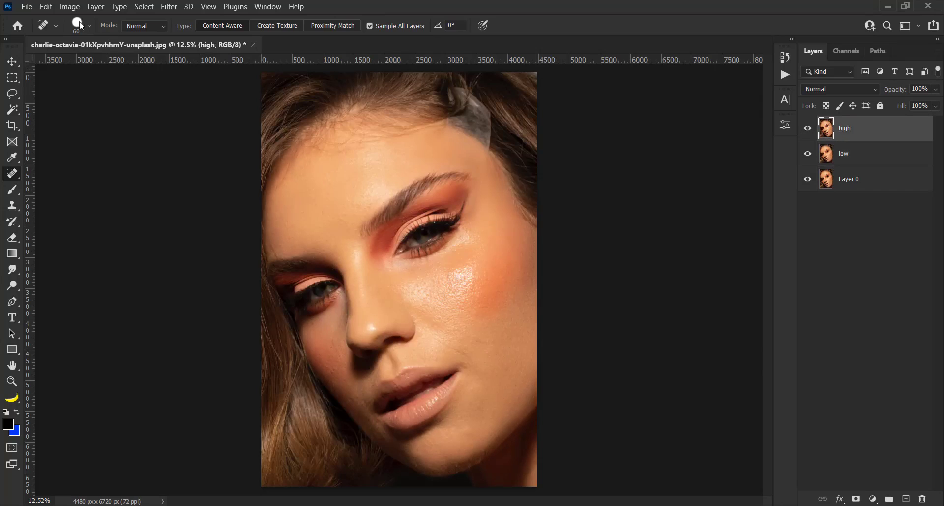
{"action": "left_click", "coordinate": [69, 7]}
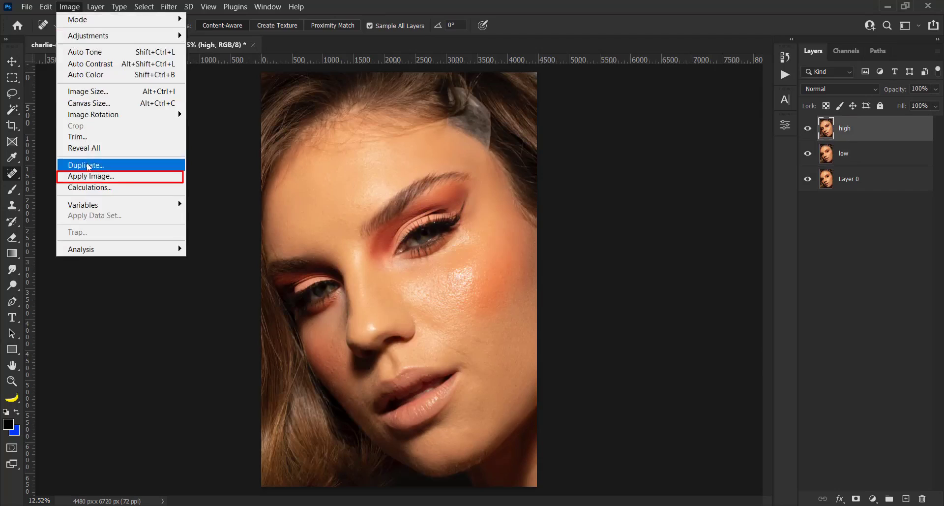
{"action": "left_click", "coordinate": [89, 177]}
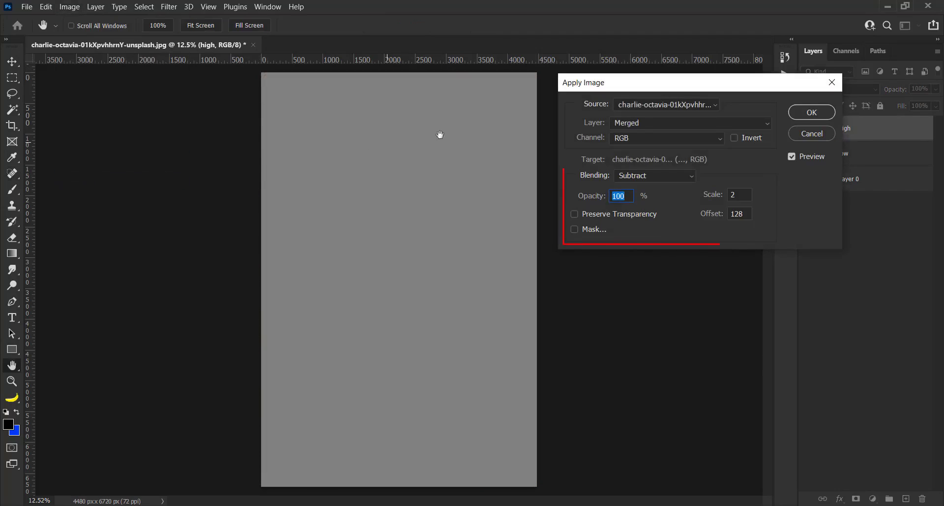
{"action": "left_click", "coordinate": [689, 123]}
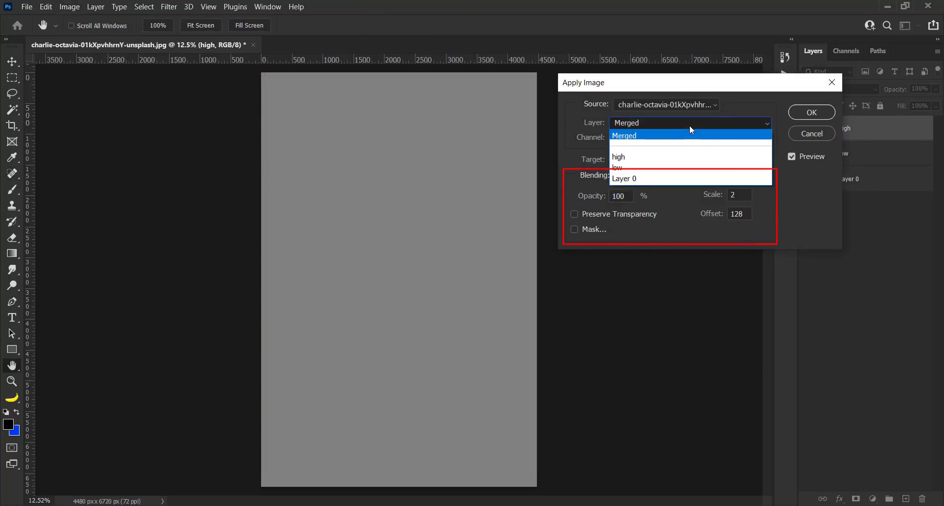
{"action": "left_click", "coordinate": [642, 168]}
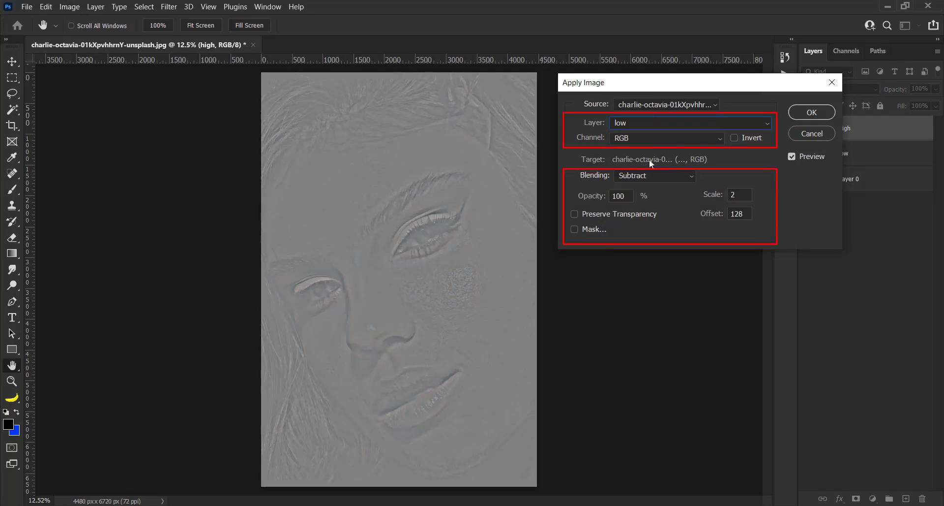
{"action": "left_click", "coordinate": [812, 112]}
{"action": "key", "text": "j"}
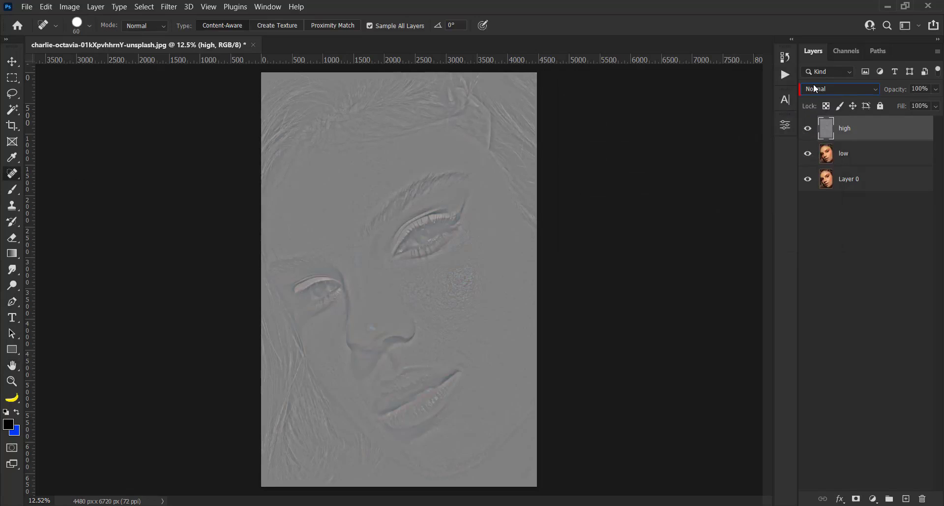
Set the high layer's blend mode to Linear Light
{"action": "left_click", "coordinate": [816, 89]}
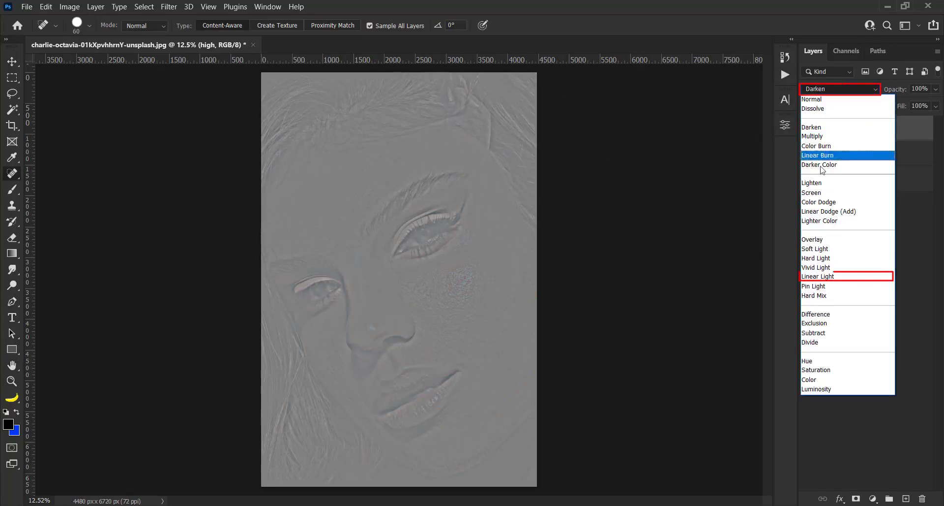
{"action": "left_click", "coordinate": [818, 276]}
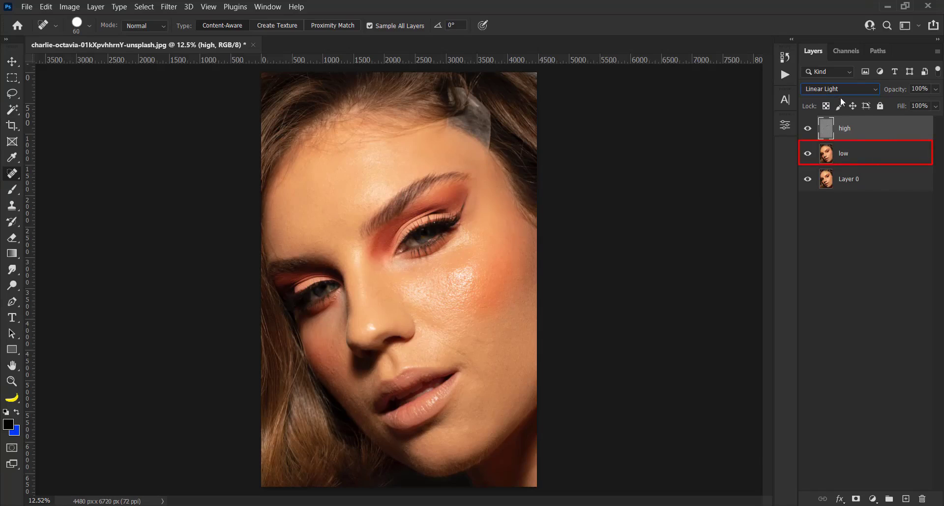
On the low layer, lasso the forehead skin above the eyebrows with a 50 px feather
{"action": "left_click", "coordinate": [856, 158]}
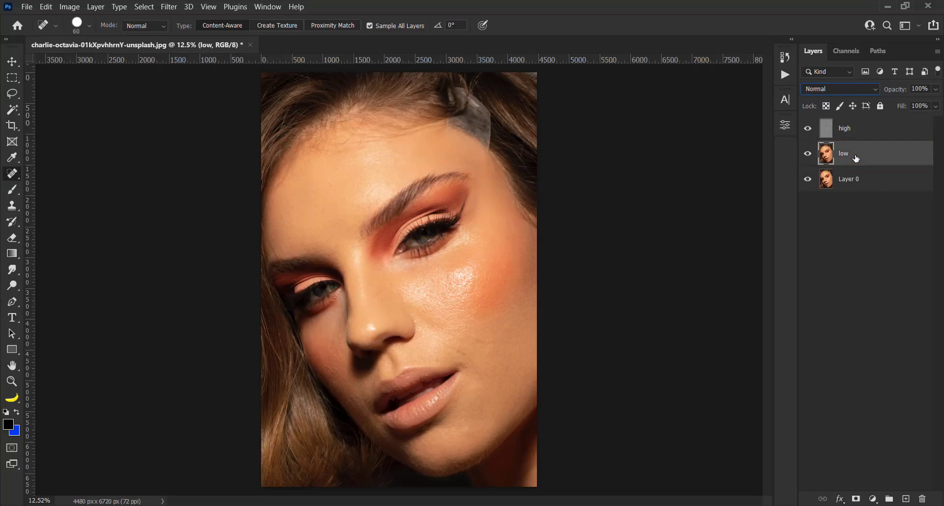
{"action": "left_click", "coordinate": [13, 94]}
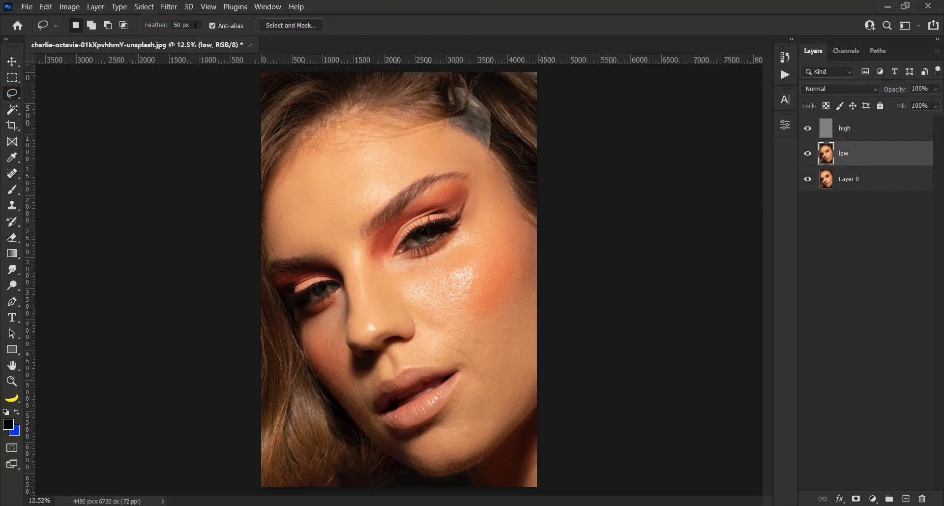
{"action": "scroll", "coordinate": [427, 245], "scroll_direction": "up", "scroll_amount": 1}
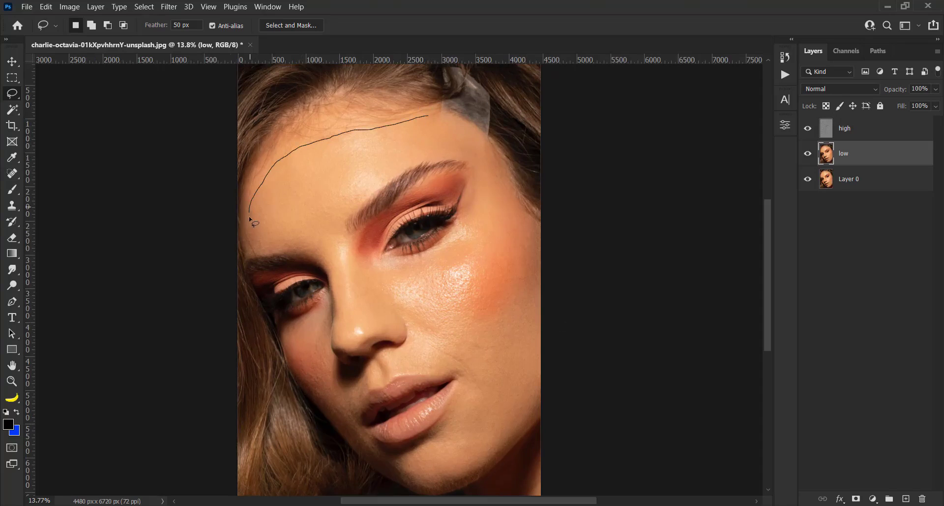
{"action": "left_click_drag", "start_coordinate": [324, 223], "coordinate": [364, 189]}
{"action": "left_click_drag", "start_coordinate": [425, 116], "coordinate": [427, 117]}
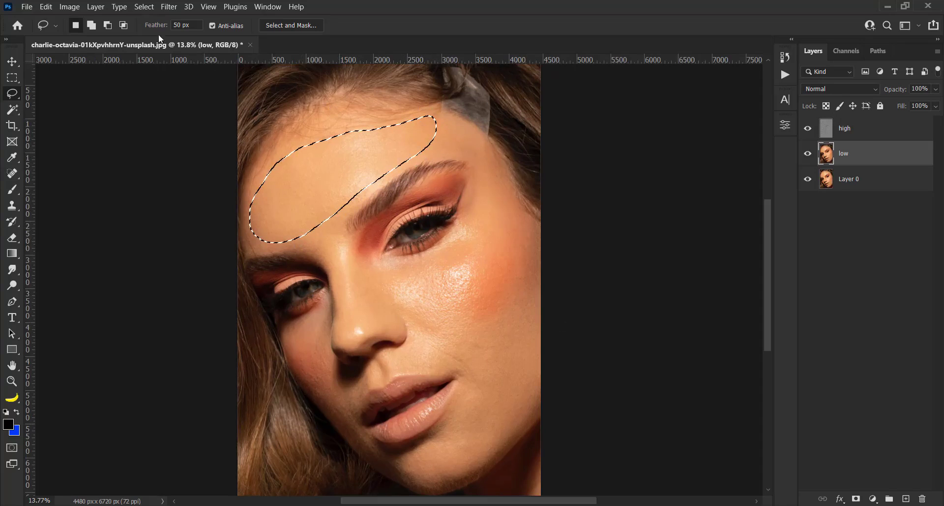
Blur the selected forehead area with a Gaussian Blur radius of 121.5 pixels and clear the selection
{"action": "left_click", "coordinate": [169, 6]}
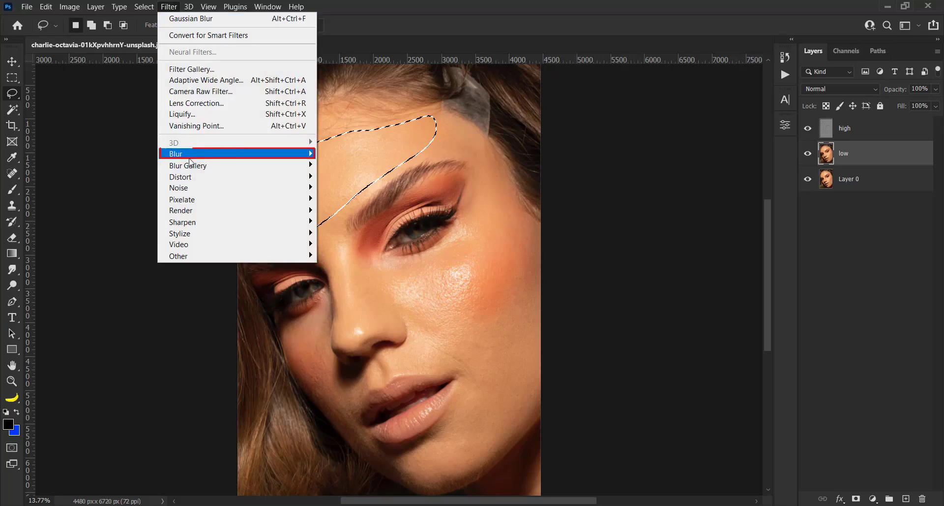
{"action": "mouse_move", "coordinate": [302, 154]}
{"action": "left_click", "coordinate": [344, 199]}
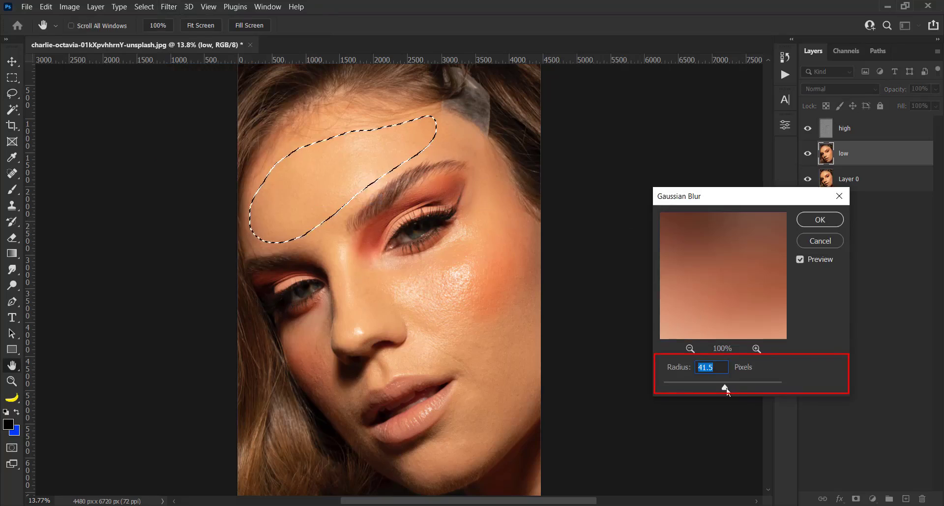
{"action": "left_click_drag", "start_coordinate": [725, 388], "coordinate": [746, 387]}
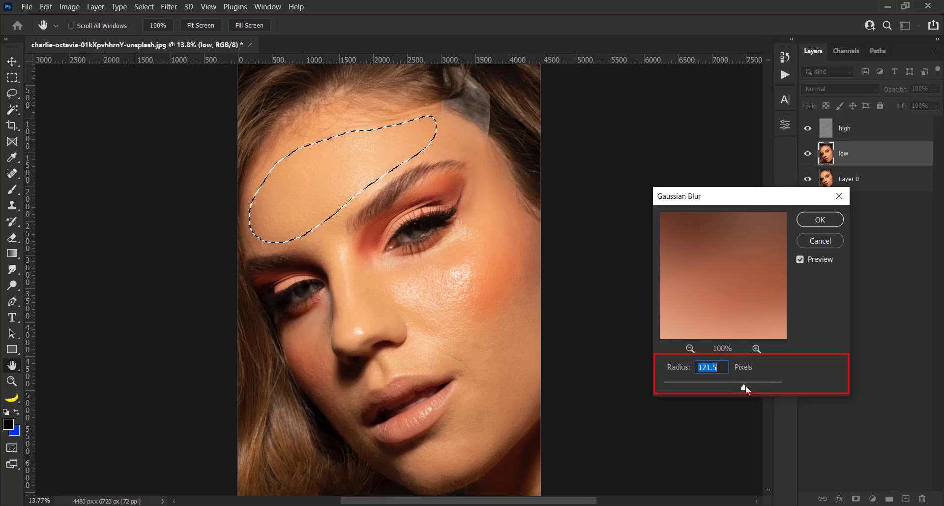
{"action": "left_click", "coordinate": [828, 219]}
{"action": "key", "text": "ctrl+d"}
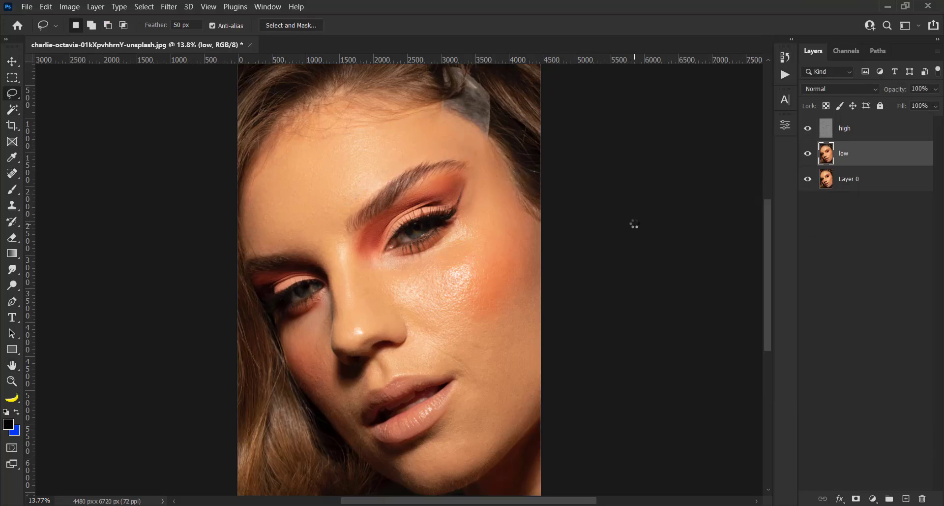
Lasso the right-hand cheek from below the eye to the jaw, reapply the last Gaussian Blur and deselect
{"action": "scroll", "coordinate": [502, 315], "scroll_direction": "up", "scroll_amount": 3}
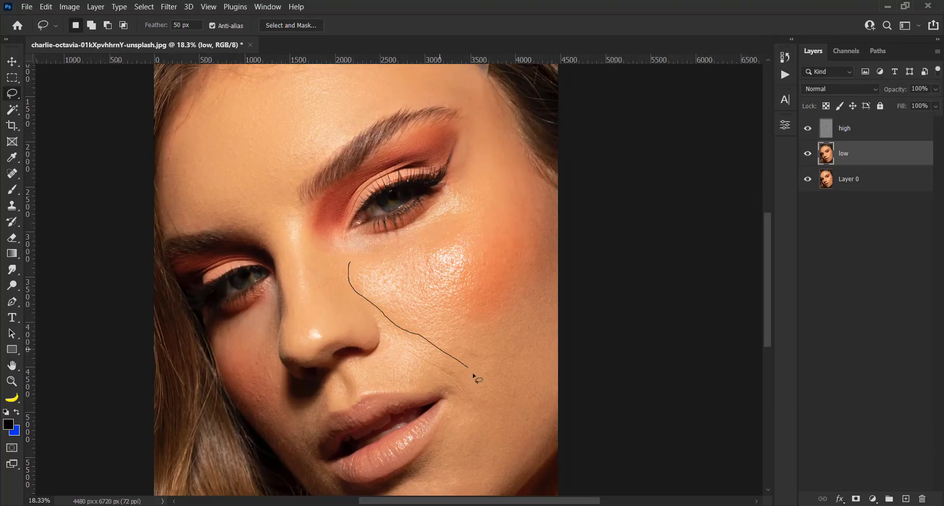
{"action": "mouse_move", "coordinate": [556, 432]}
{"action": "left_mouse_down"}
{"action": "mouse_move", "coordinate": [587, 273]}
{"action": "mouse_move", "coordinate": [580, 208]}
{"action": "left_mouse_up"}
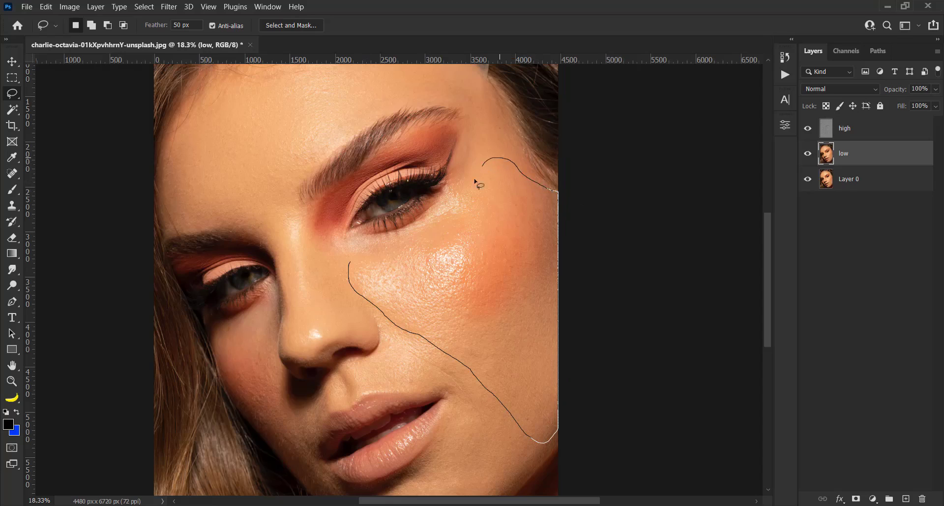
{"action": "mouse_move", "coordinate": [475, 182]}
{"action": "left_mouse_down"}
{"action": "mouse_move", "coordinate": [432, 236]}
{"action": "mouse_move", "coordinate": [375, 250]}
{"action": "left_mouse_up"}
{"action": "left_click_drag", "start_coordinate": [394, 287], "coordinate": [411, 276]}
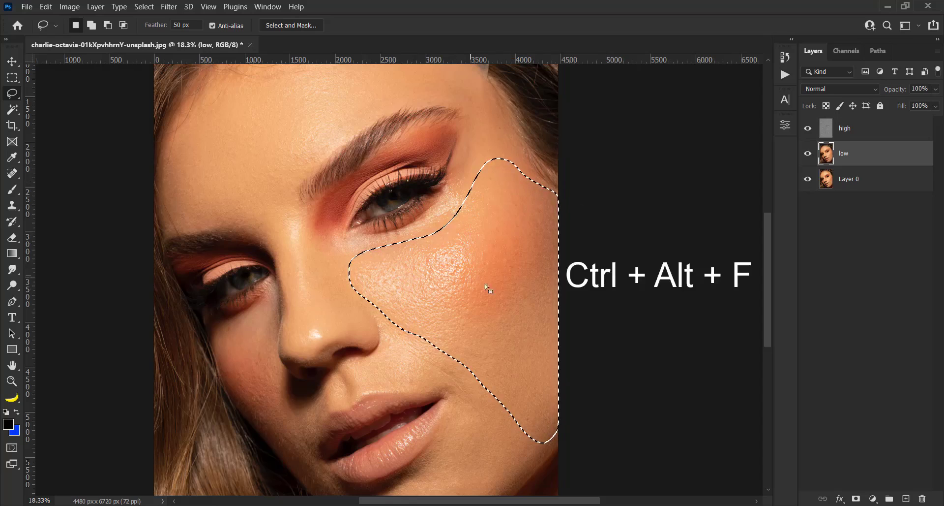
{"action": "key", "text": "ctrl+d"}
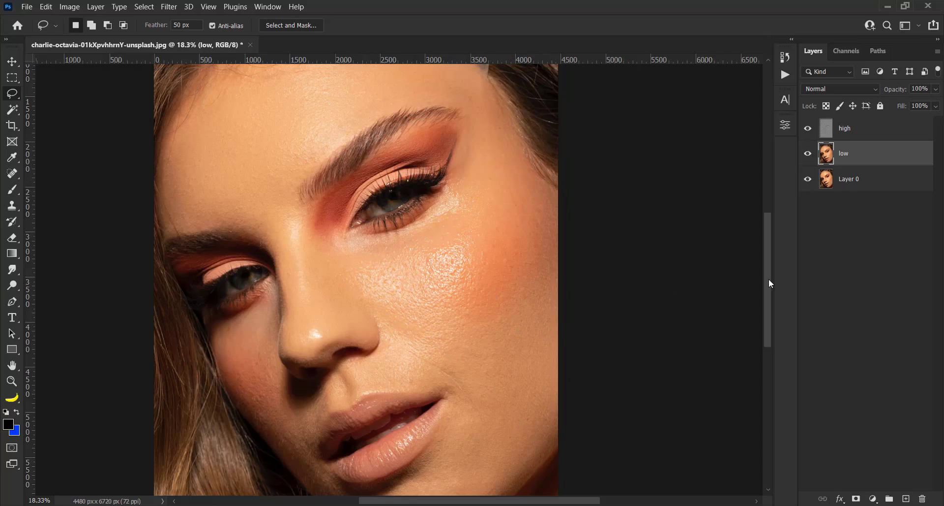
Lasso the narrow crease from the nostril to the mouth corner on the low layer, reapply the last Gaussian Blur and deselect
{"action": "left_click_drag", "start_coordinate": [770, 284], "coordinate": [770, 308]}
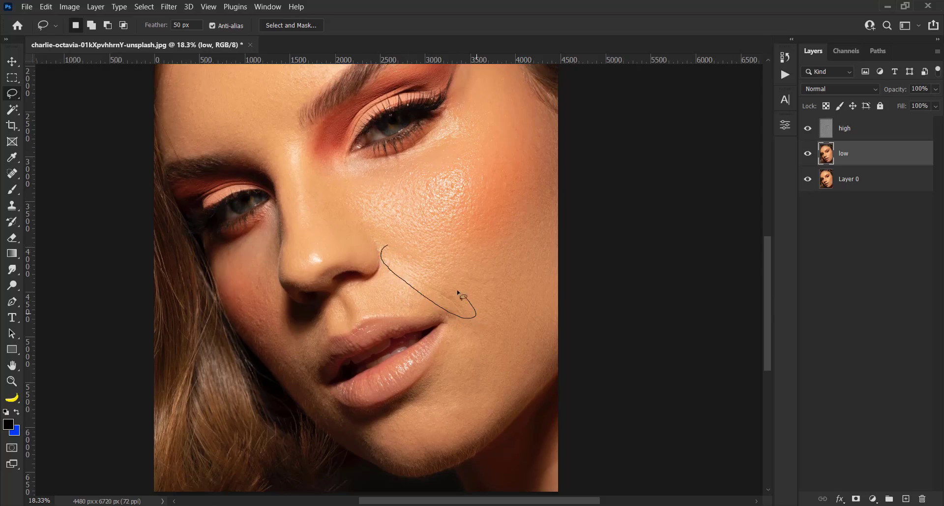
{"action": "left_click_drag", "start_coordinate": [396, 262], "coordinate": [397, 265]}
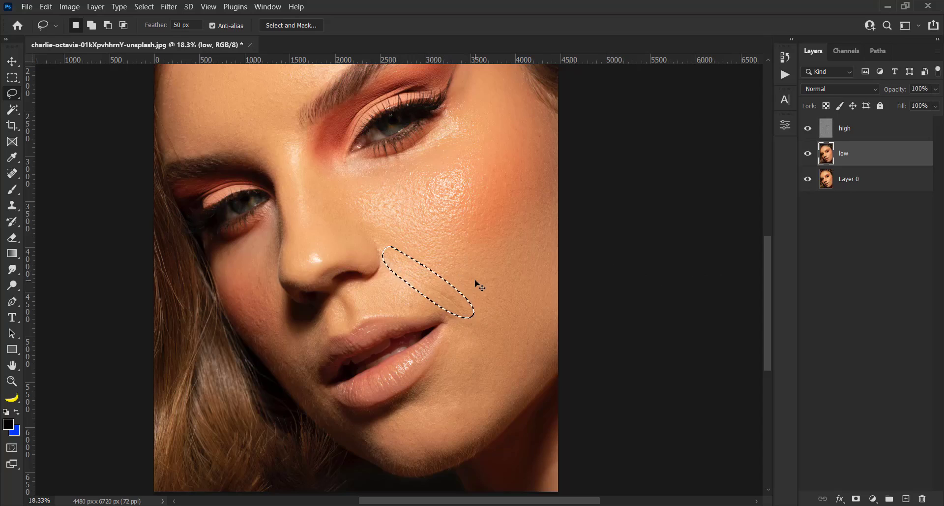
{"action": "key", "text": "ctrl+f"}
{"action": "key", "text": "Escape"}
{"action": "key", "text": "ctrl+d"}
Lasso the chin and jaw below the mouth, and the shaded cheek beside the nose, smoothing each with the last Gaussian Blur
{"action": "mouse_move", "coordinate": [461, 329]}
{"action": "left_mouse_down"}
{"action": "mouse_move", "coordinate": [370, 454]}
{"action": "mouse_move", "coordinate": [403, 477]}
{"action": "mouse_move", "coordinate": [453, 465]}
{"action": "mouse_move", "coordinate": [540, 391]}
{"action": "mouse_move", "coordinate": [504, 325]}
{"action": "mouse_move", "coordinate": [466, 339]}
{"action": "left_mouse_up"}
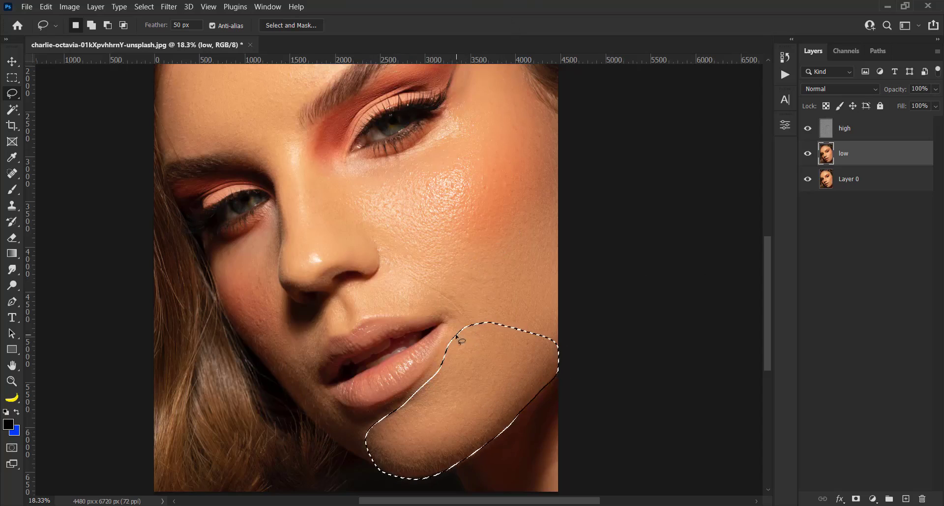
{"action": "left_click_drag", "start_coordinate": [307, 359], "coordinate": [330, 399]}
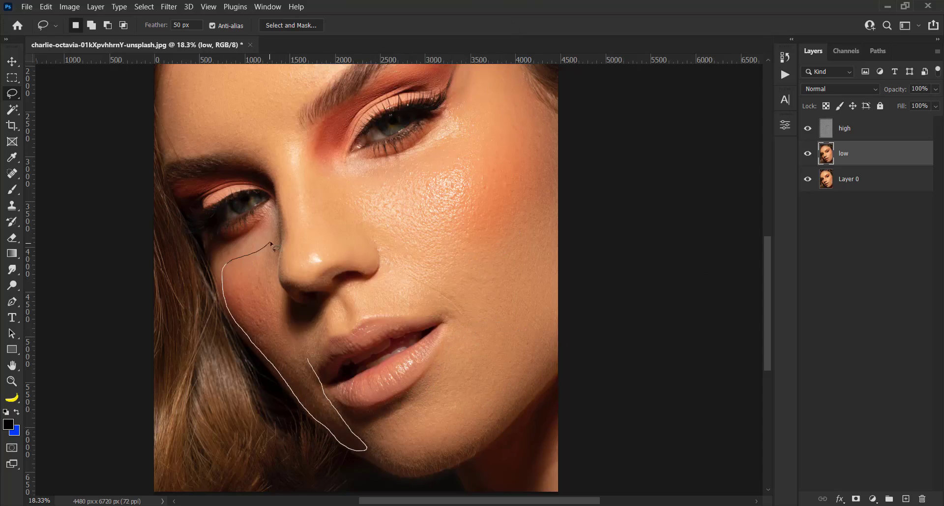
{"action": "left_click_drag", "start_coordinate": [313, 369], "coordinate": [314, 371]}
Lasso the skin between the nostril and the upper lip, smooth it with the same blur and clear the selection
{"action": "mouse_move", "coordinate": [398, 277]}
{"action": "left_mouse_down"}
{"action": "mouse_move", "coordinate": [350, 285]}
{"action": "mouse_move", "coordinate": [385, 311]}
{"action": "mouse_move", "coordinate": [399, 277]}
{"action": "left_mouse_up"}
{"action": "key", "text": "ctrl+0"}
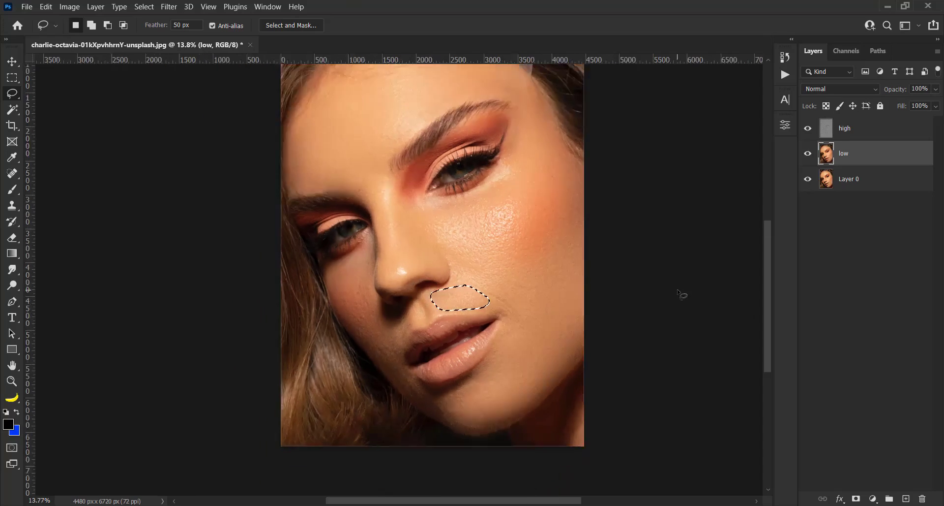
{"action": "left_click", "coordinate": [701, 320]}
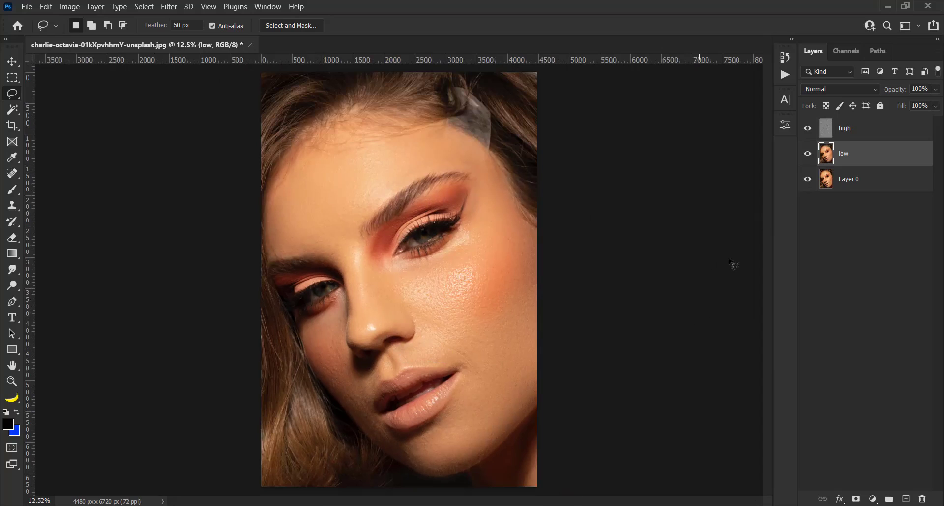
Select the high and low layers together and duplicate them
{"action": "left_click", "coordinate": [857, 129], "text": "shift"}
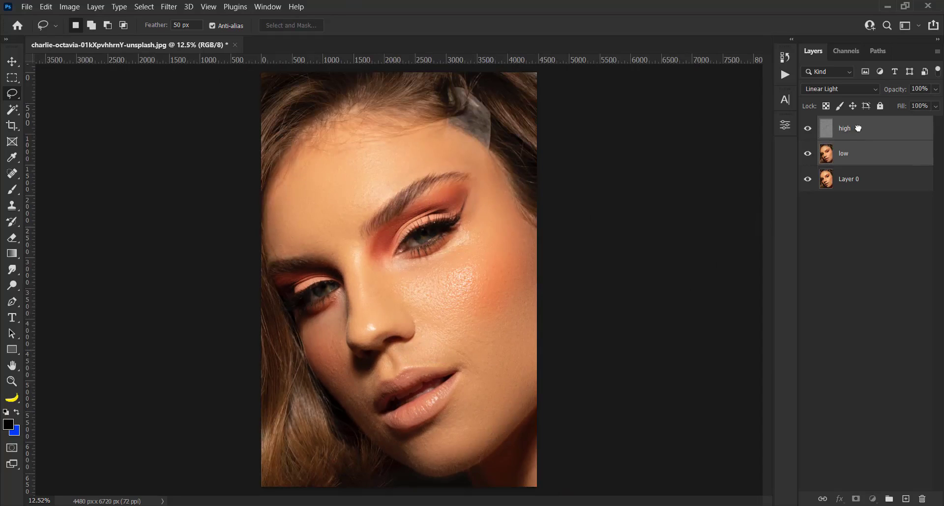
{"action": "left_click_drag", "start_coordinate": [859, 128], "coordinate": [907, 501]}
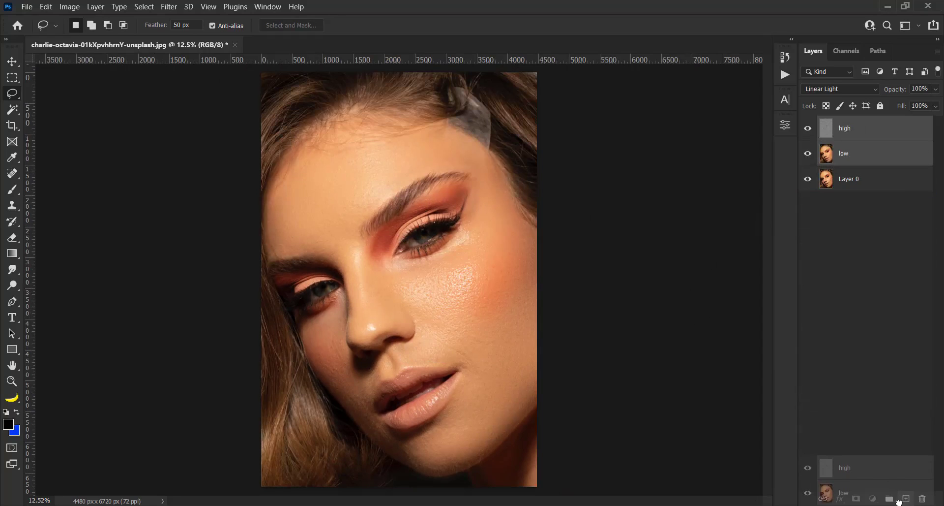